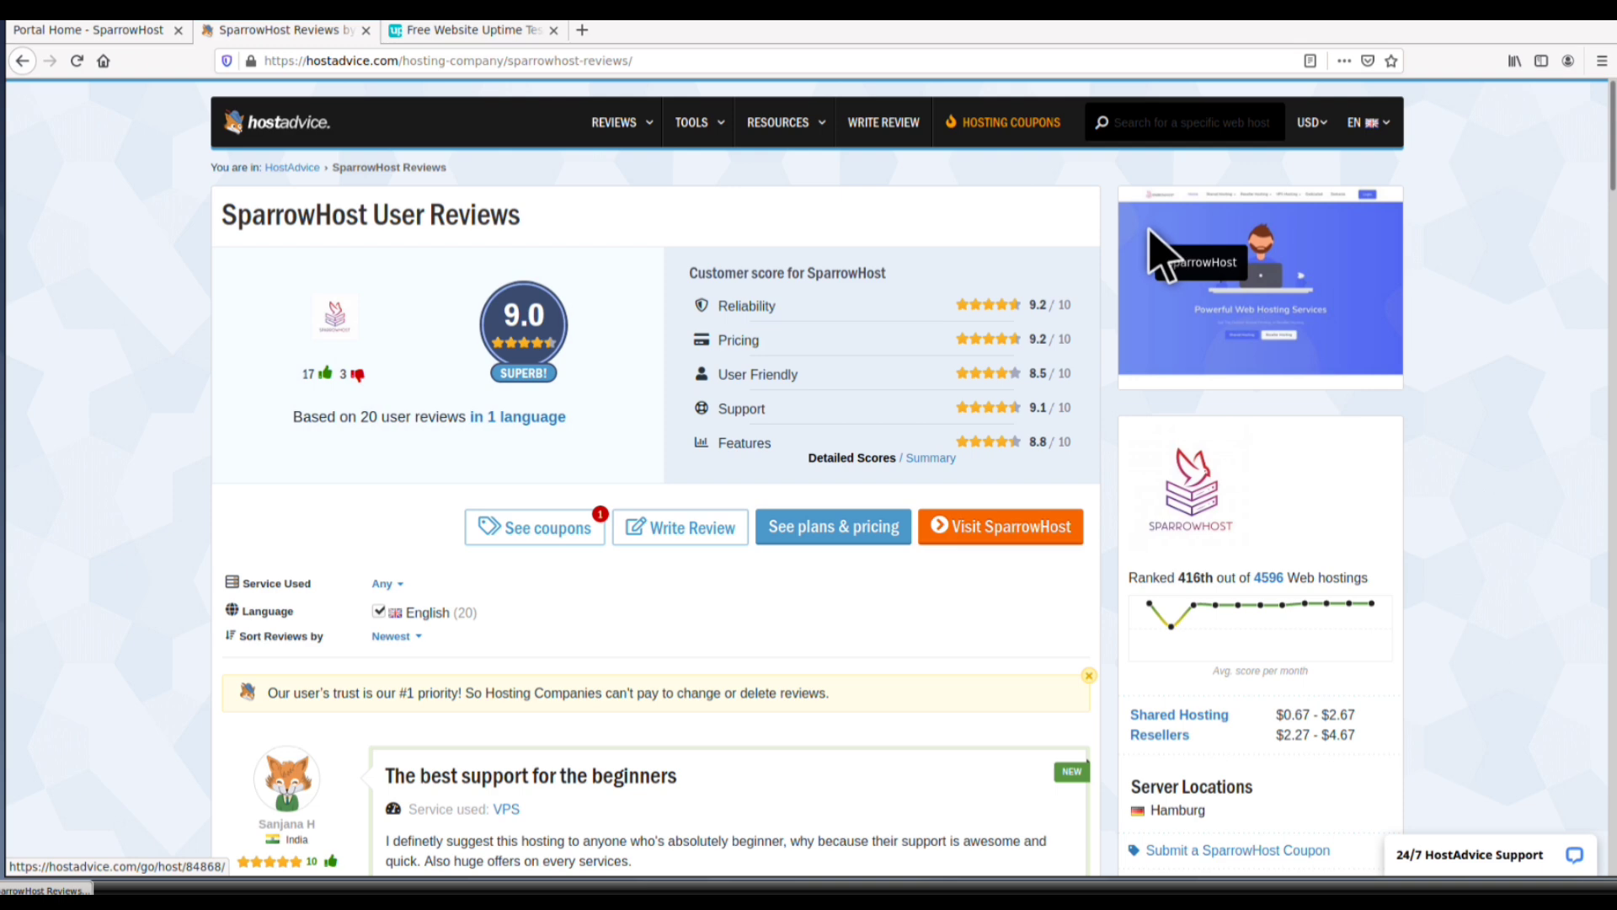
- Review the Uptrends uptime test results for sparrowhost.in across all checkpoints
{"action": "left_click", "coordinate": [472, 38]}
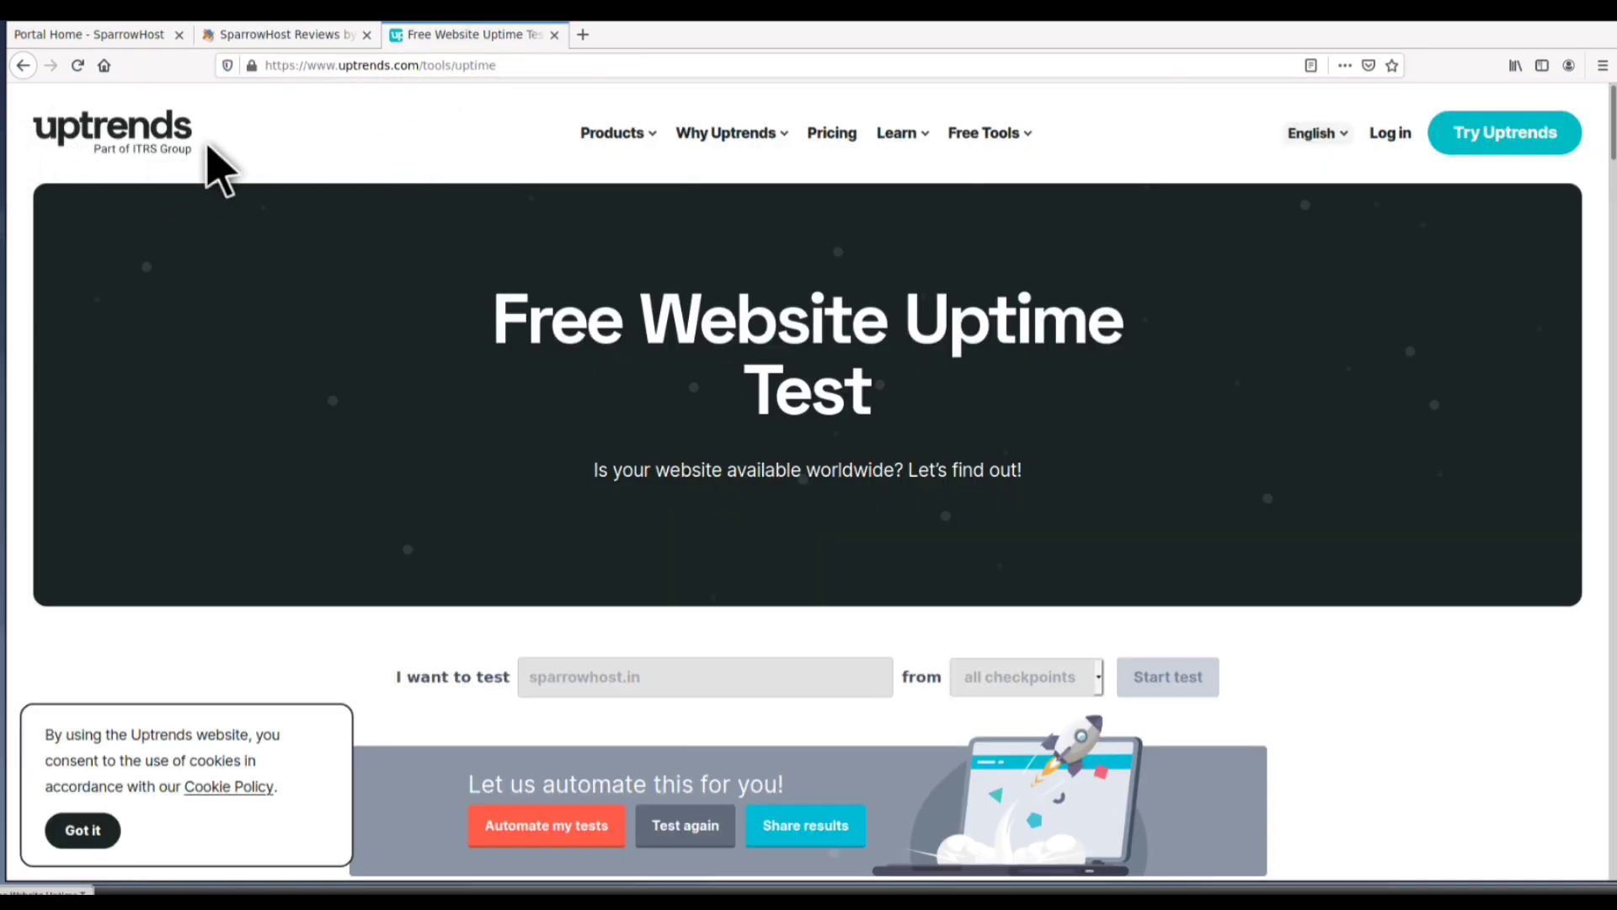
{"action": "scroll", "coordinate": [843, 541], "scroll_direction": "down", "scroll_amount": 3}
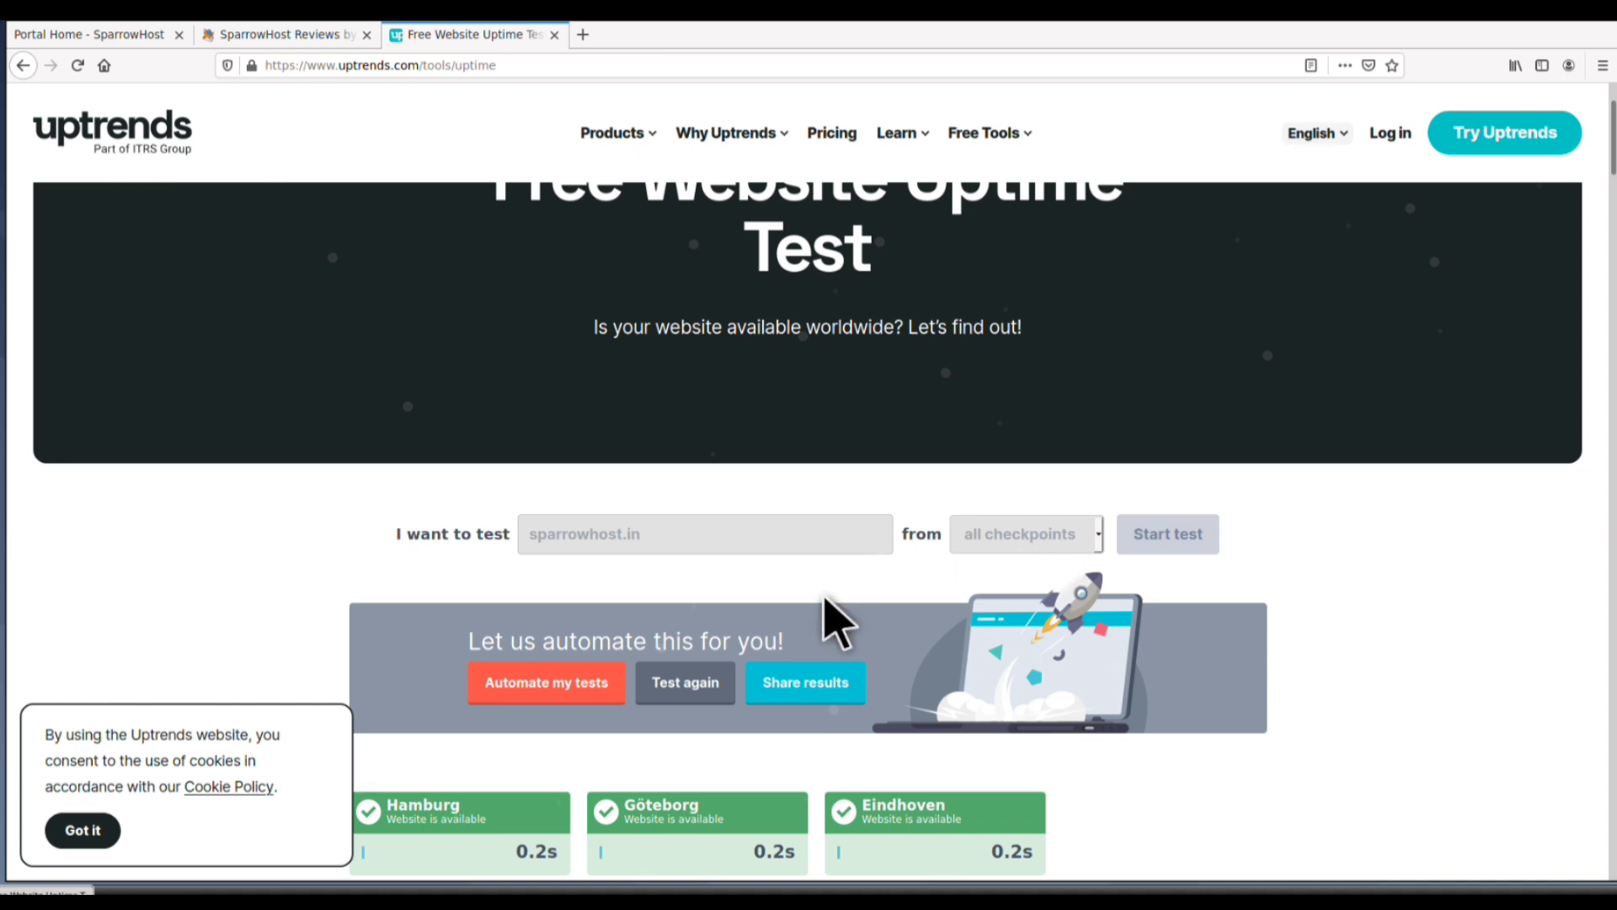
{"action": "scroll", "coordinate": [718, 675], "scroll_direction": "down", "scroll_amount": 3}
{"action": "scroll", "coordinate": [712, 662], "scroll_direction": "down", "scroll_amount": 10}
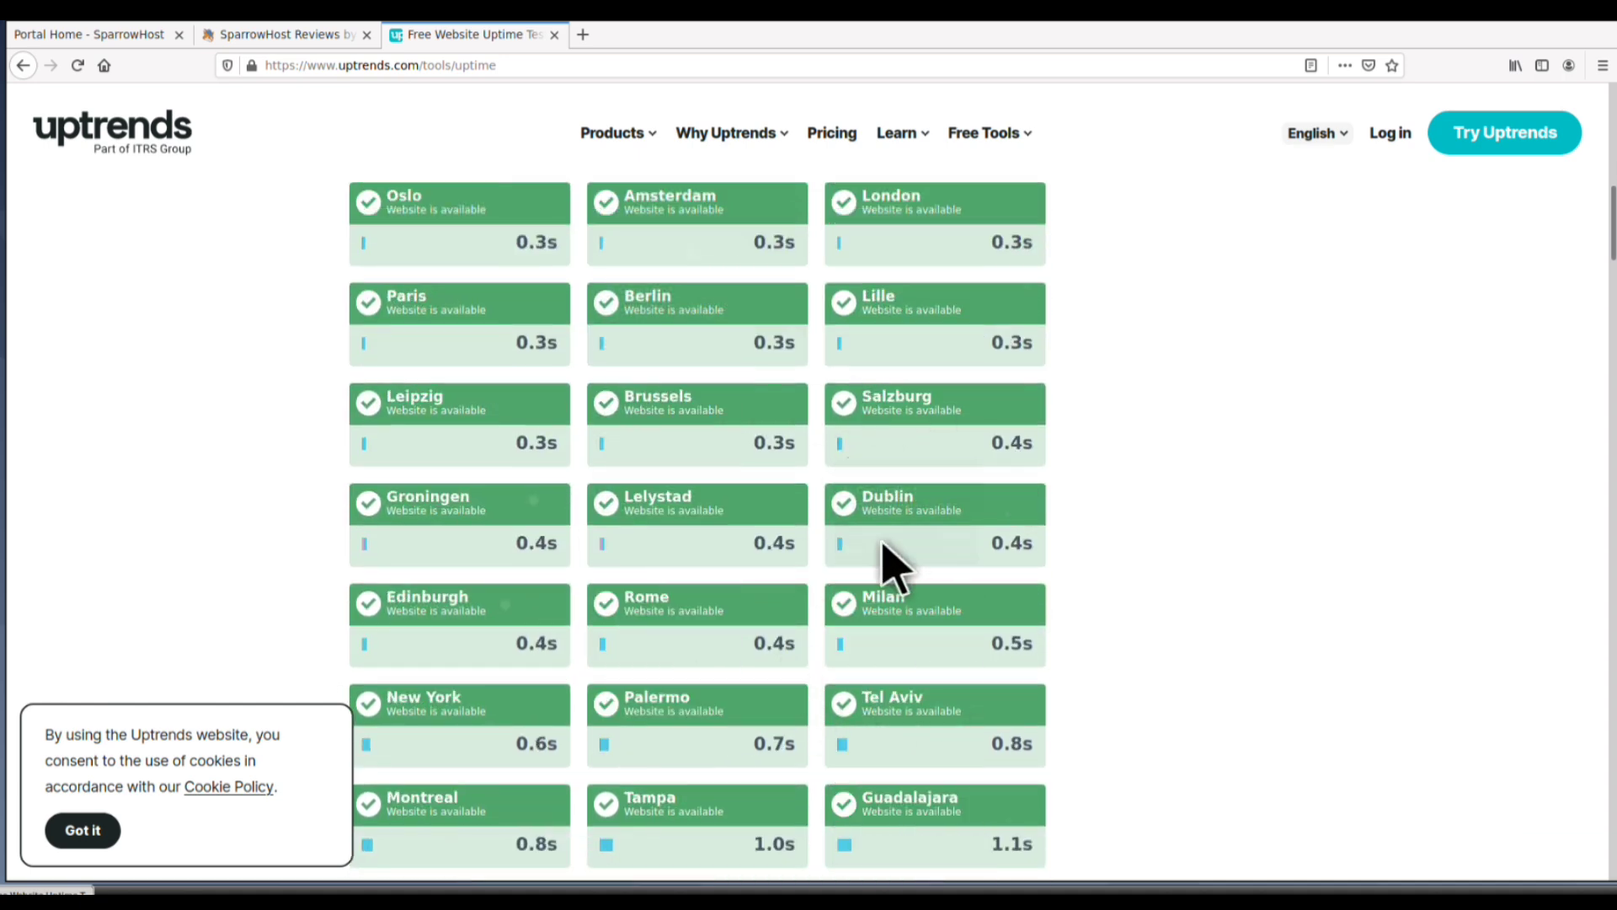
{"action": "scroll", "coordinate": [884, 560], "scroll_direction": "down", "scroll_amount": 4}
{"action": "scroll", "coordinate": [885, 560], "scroll_direction": "down", "scroll_amount": 5}
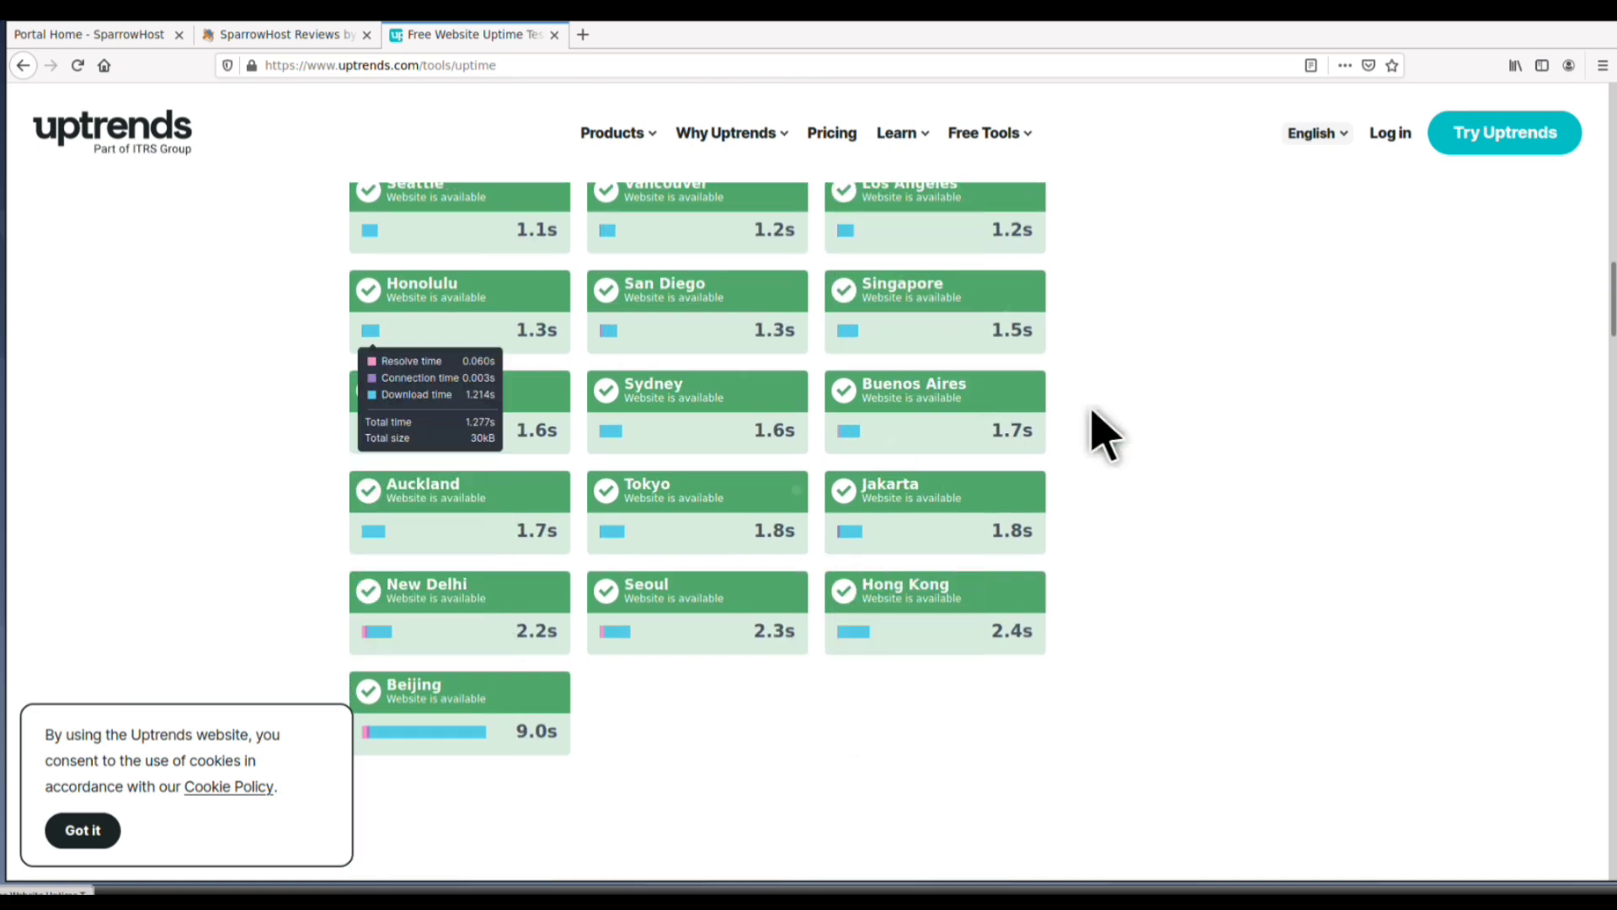
{"action": "scroll", "coordinate": [534, 433], "scroll_direction": "up", "scroll_amount": 15}
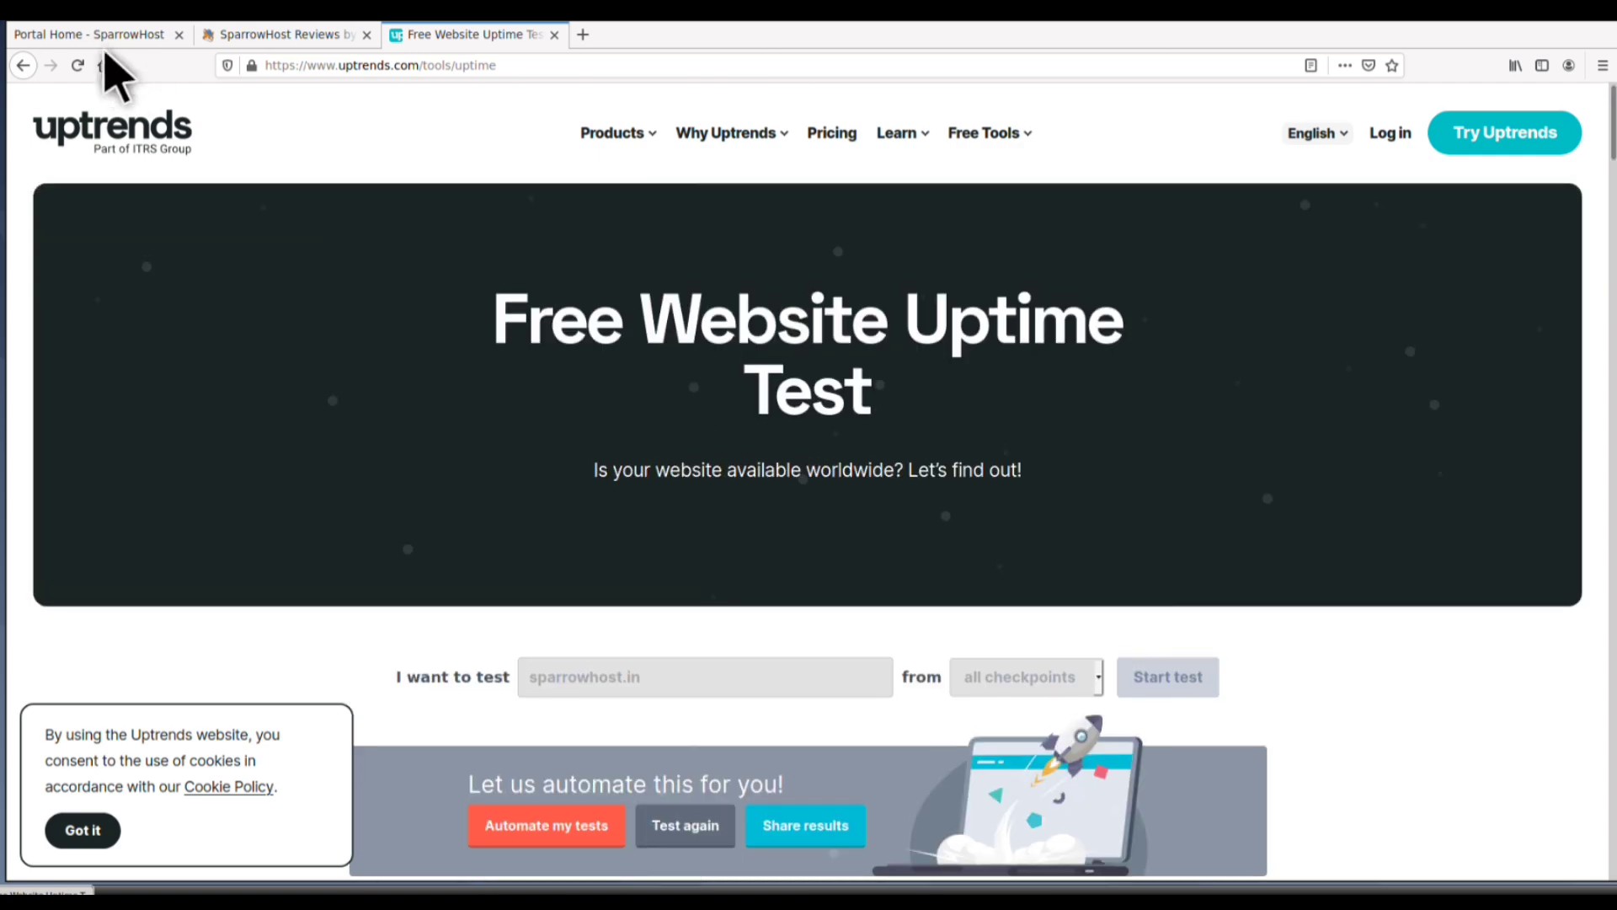
- Return to the SparrowHost store and use the existing domain karoblogging.in for the hosting order
{"action": "left_click", "coordinate": [95, 34]}
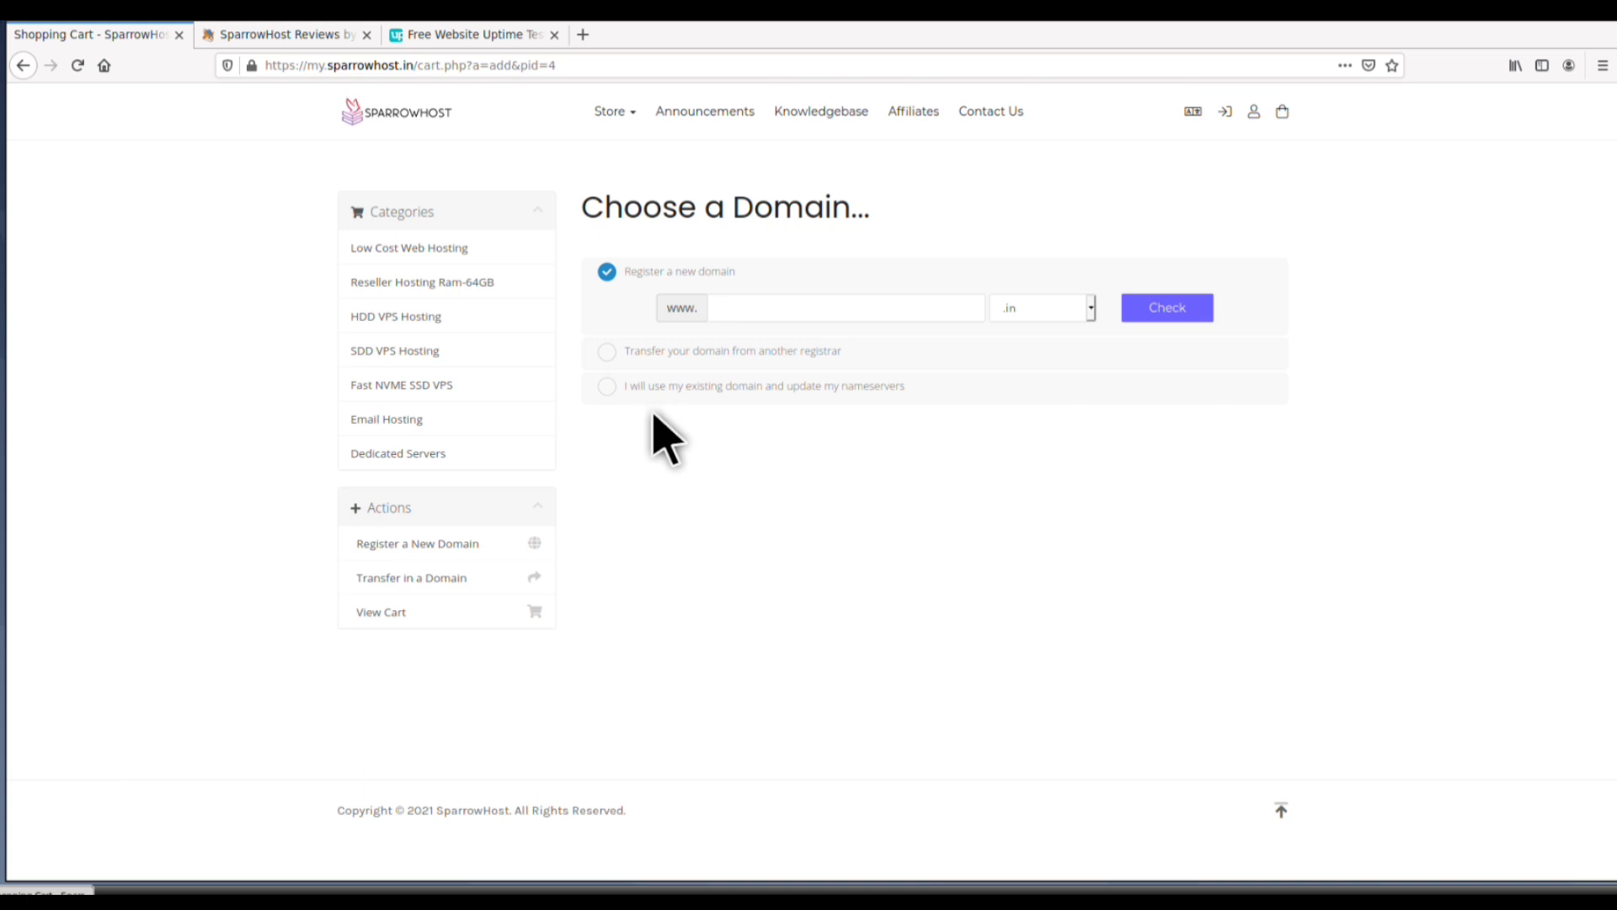
{"action": "left_click", "coordinate": [606, 386]}
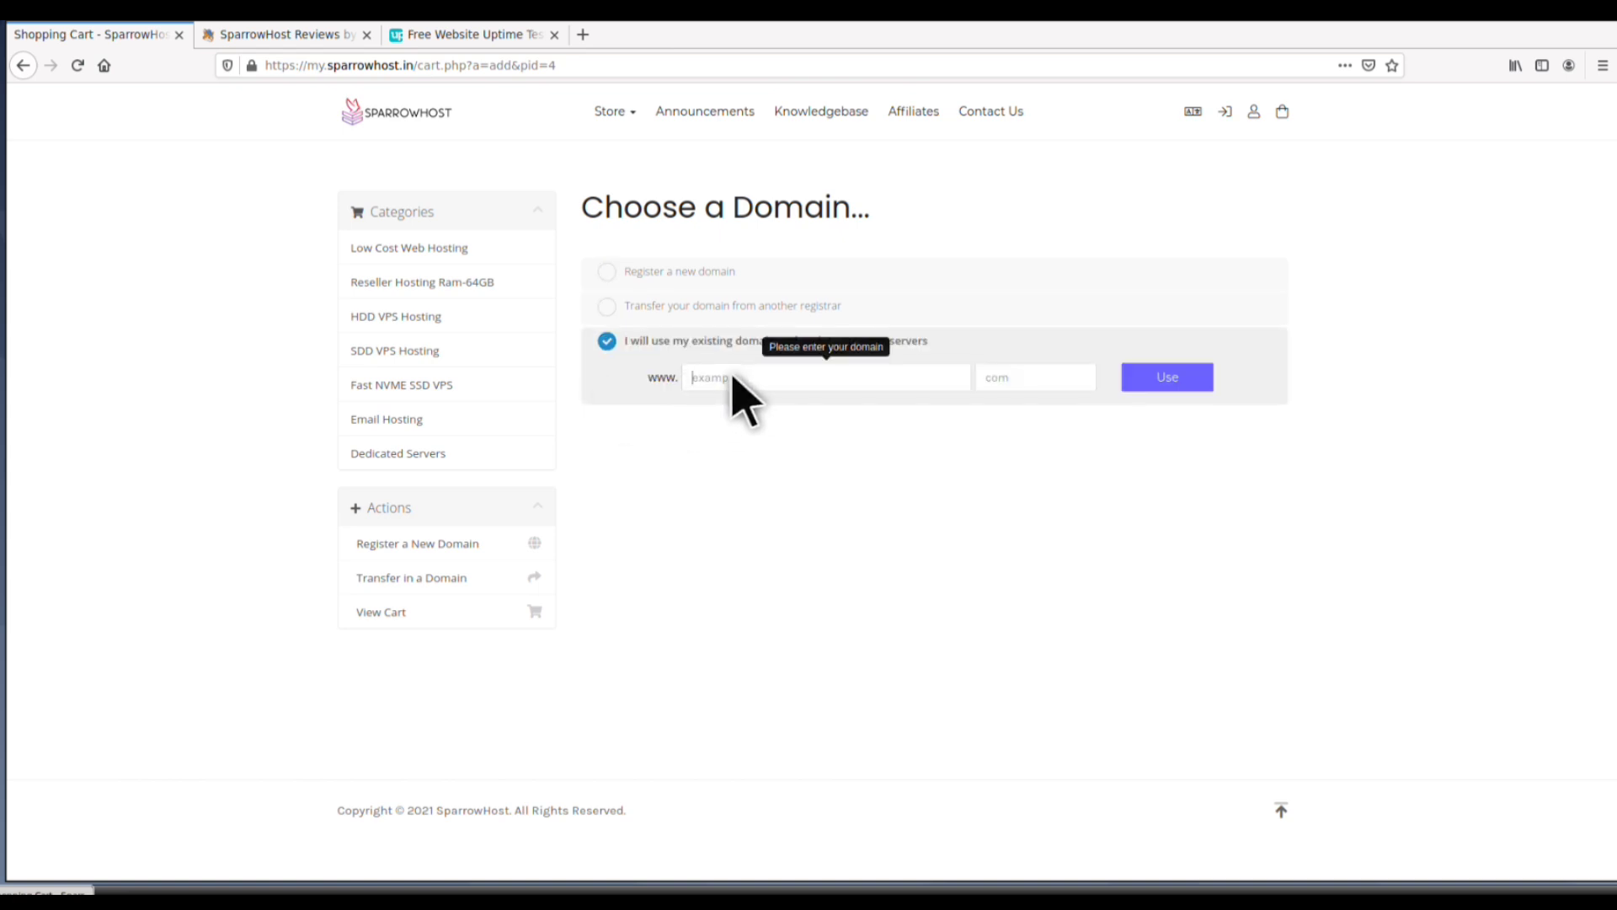
{"action": "left_click", "coordinate": [285, 90]}
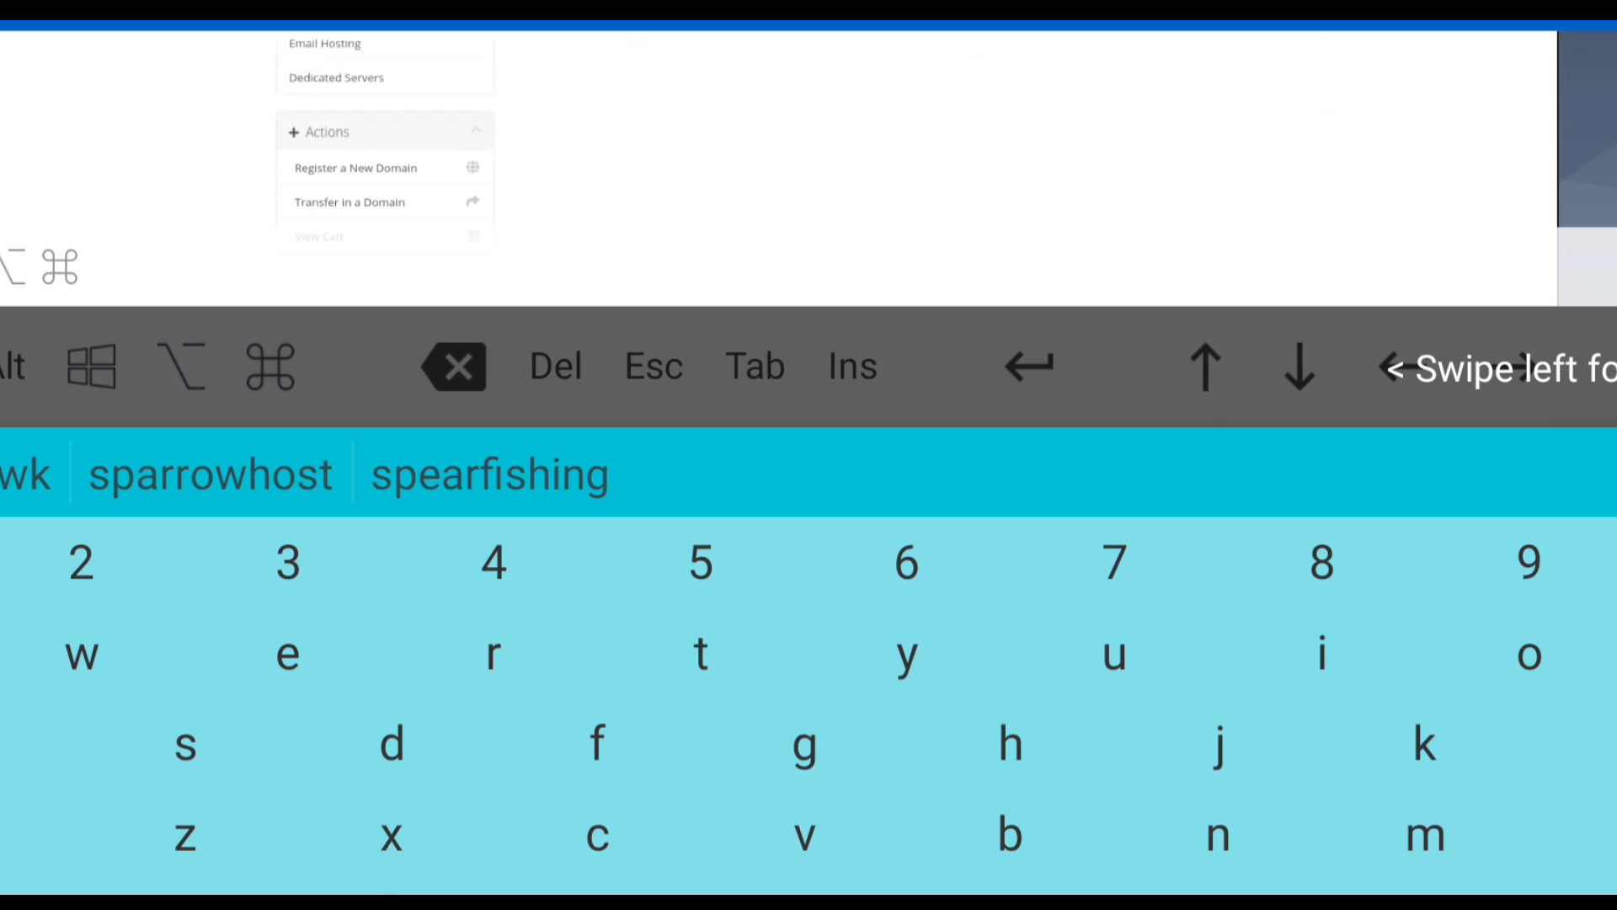
{"action": "type", "text": "kar"}
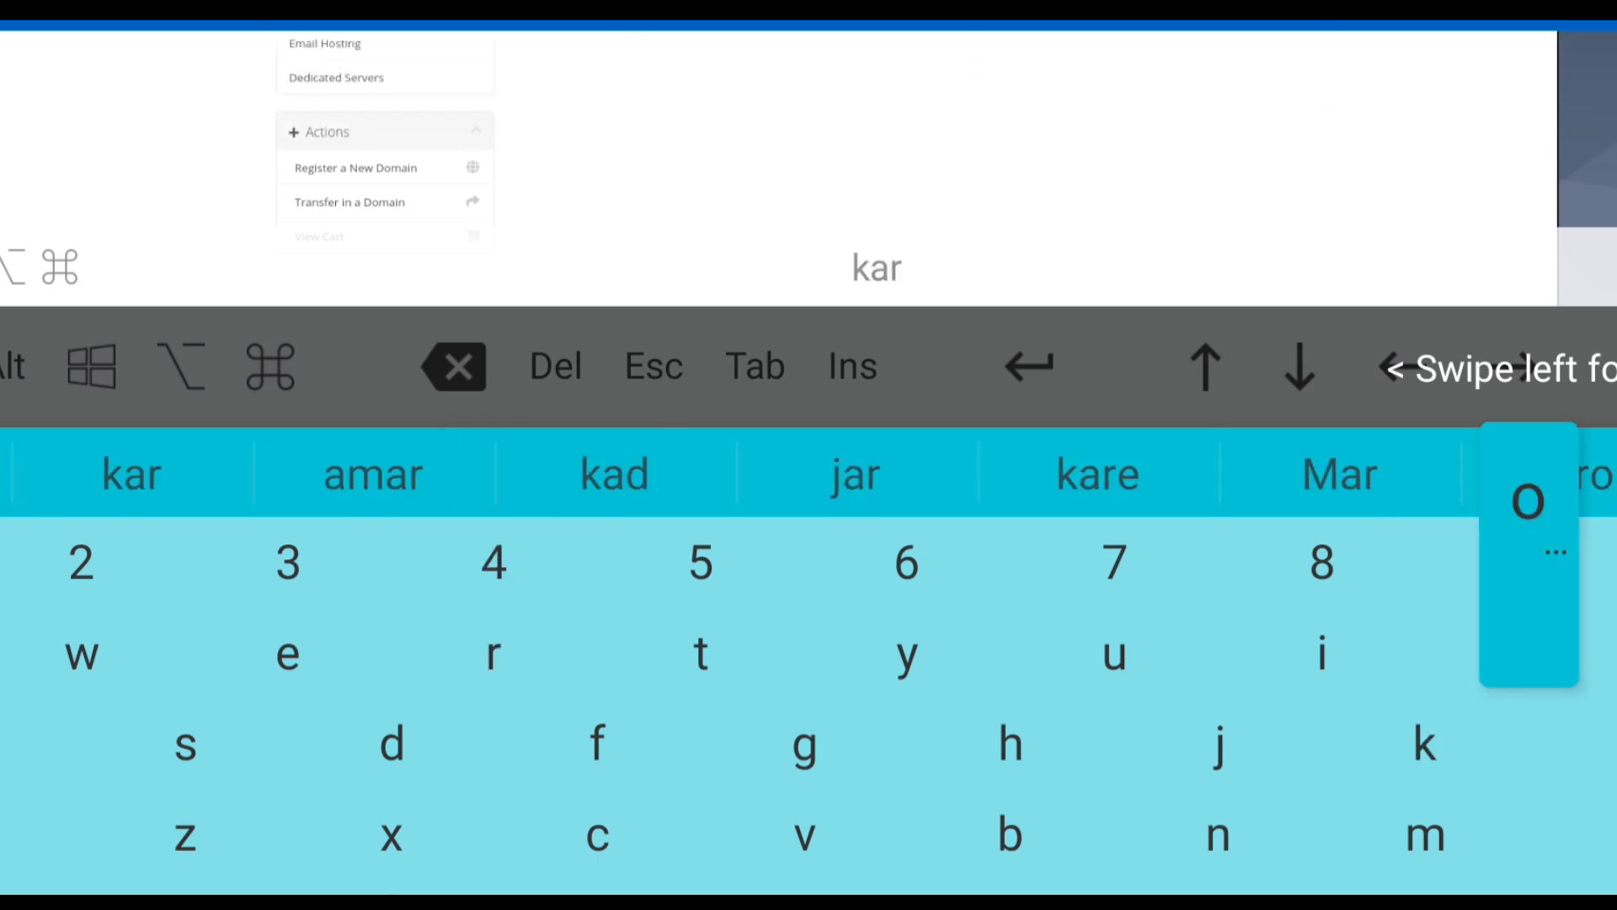
{"action": "type", "text": "oblo"}
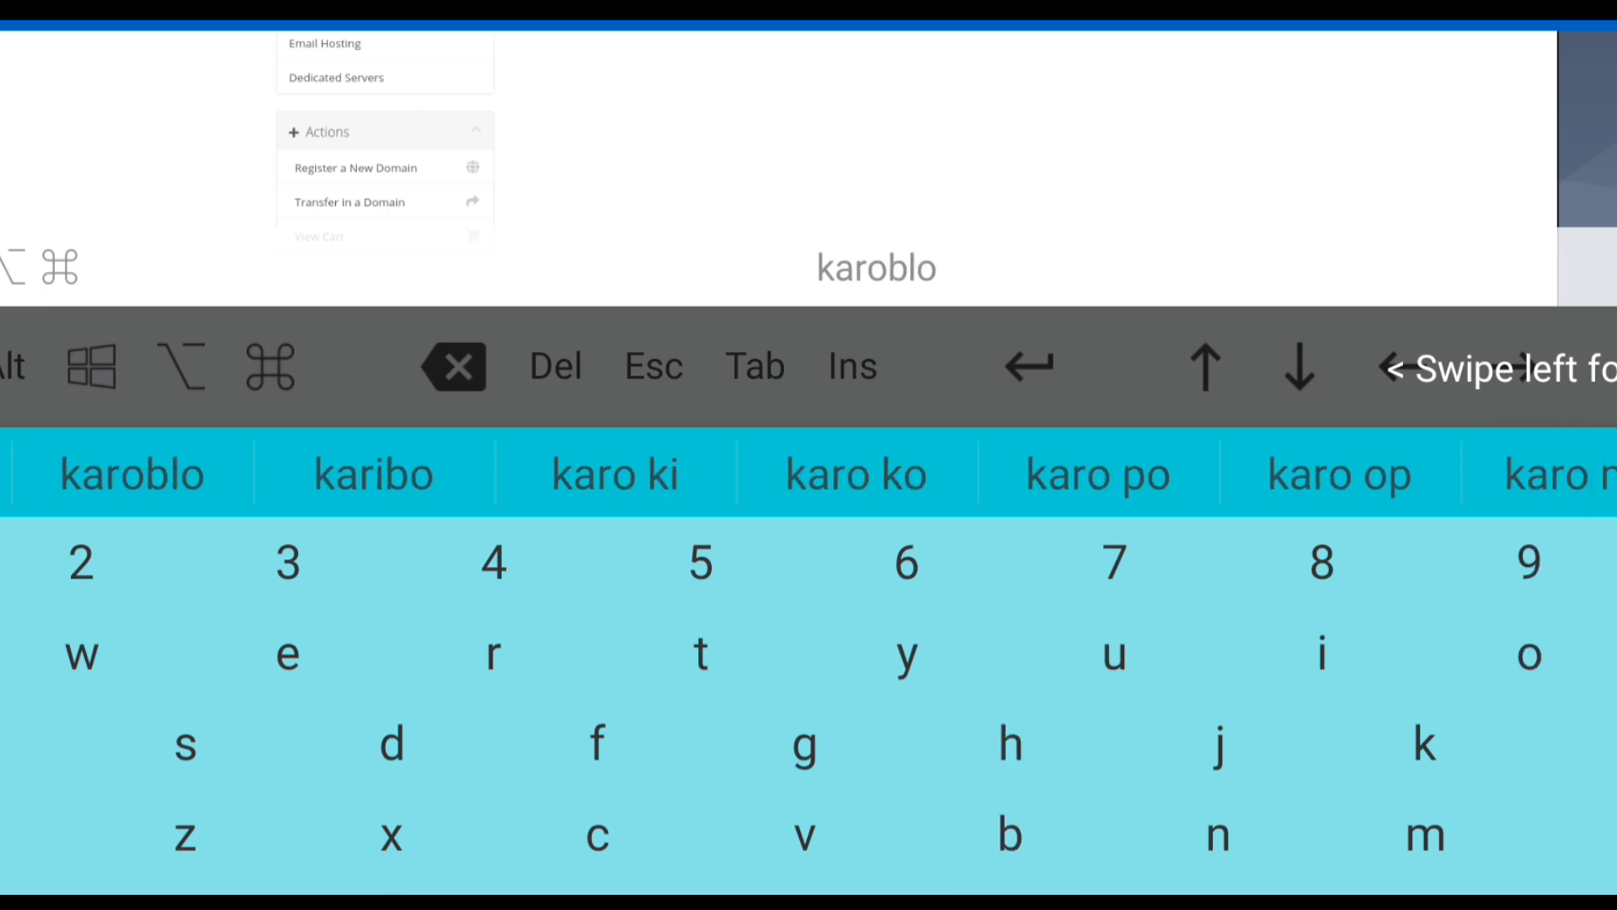
{"action": "type", "text": "gging"}
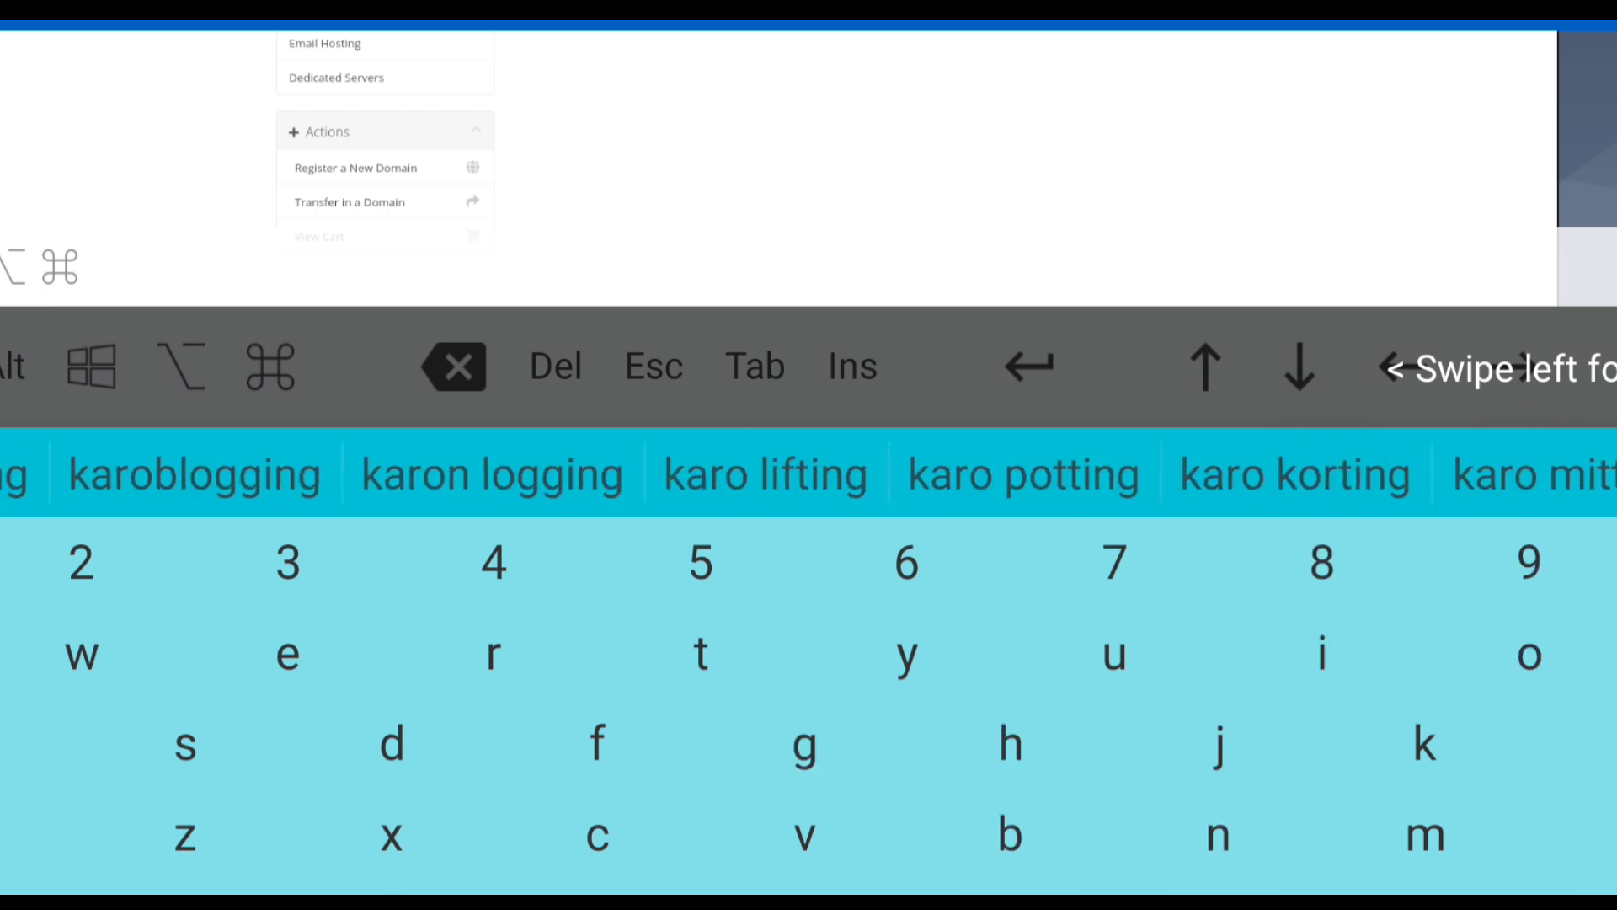
{"action": "key", "text": "Return"}
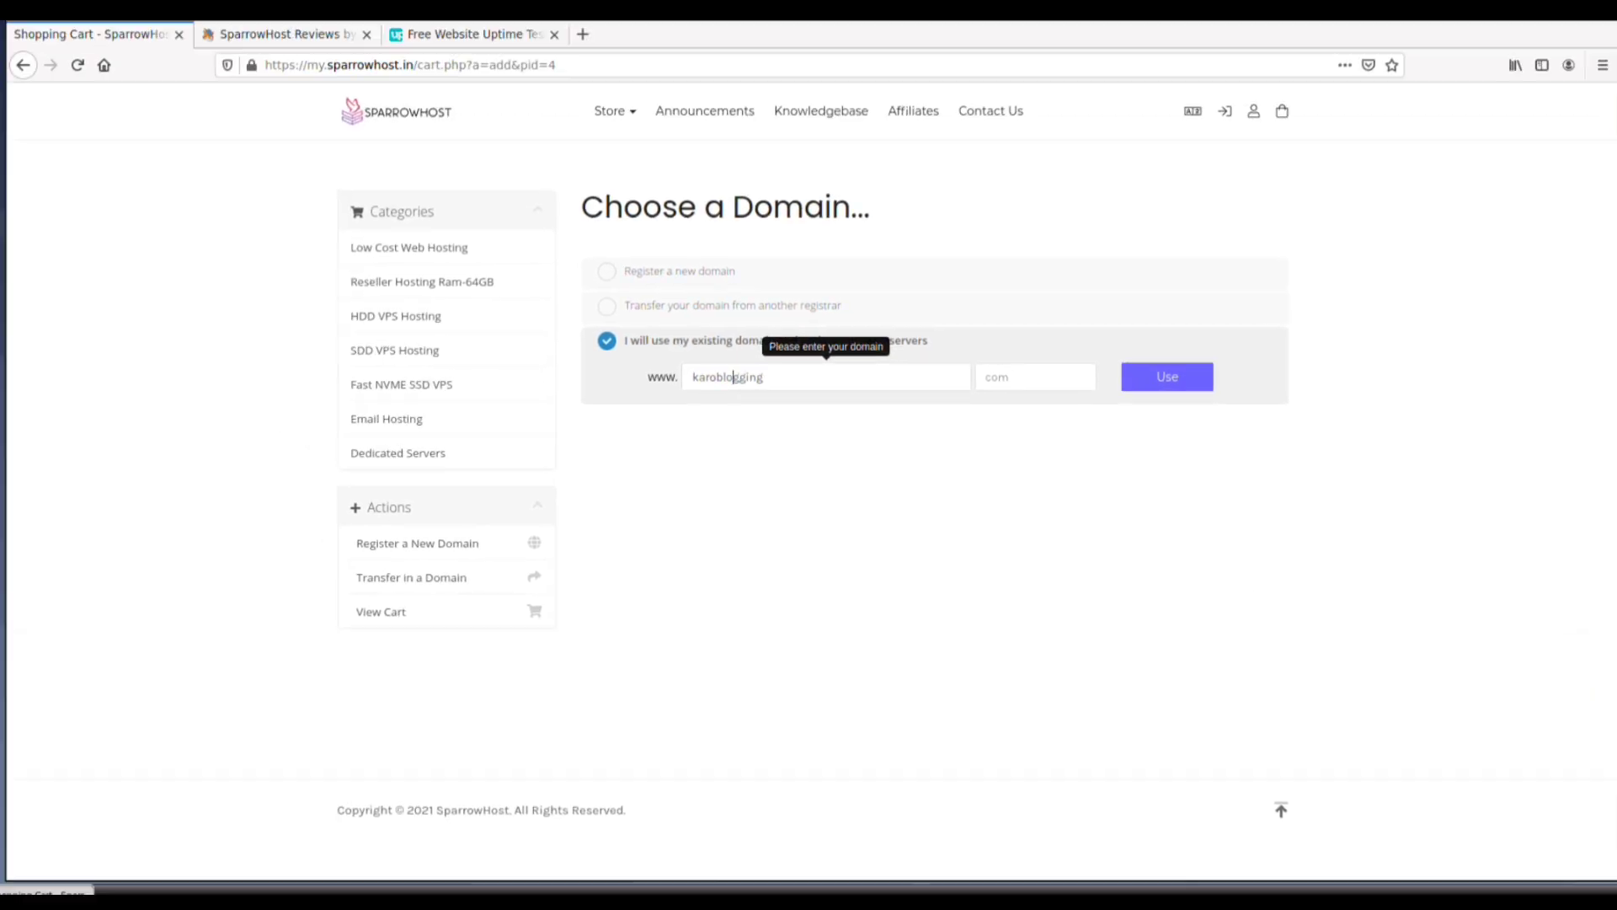
{"action": "left_click", "coordinate": [1025, 379]}
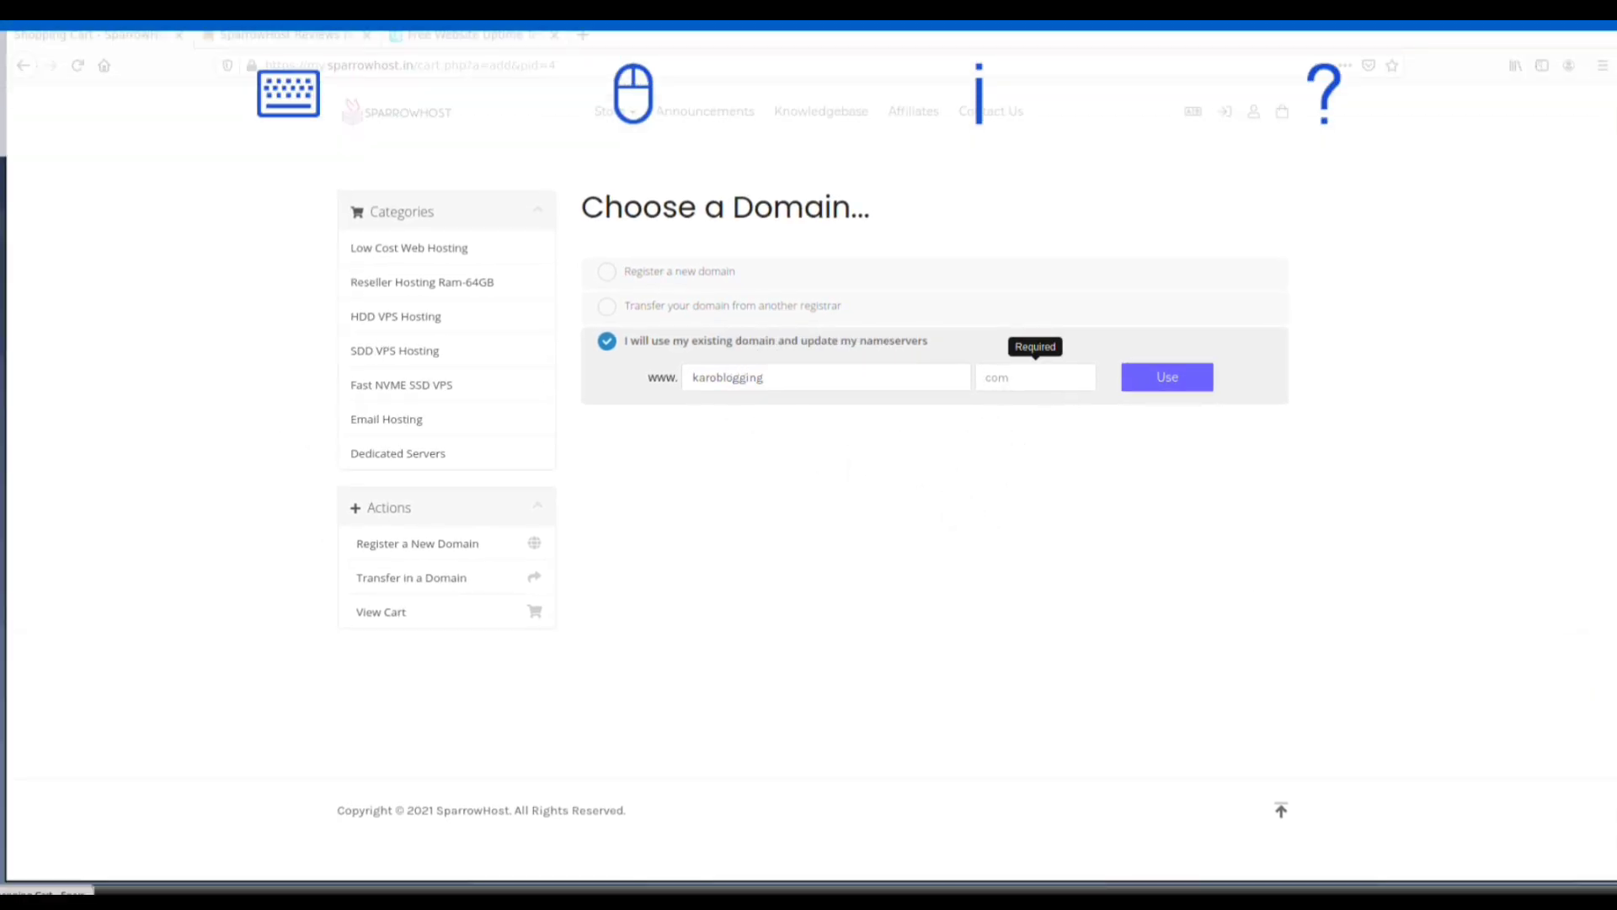
{"action": "left_click", "coordinate": [288, 91]}
{"action": "type", "text": "in"}
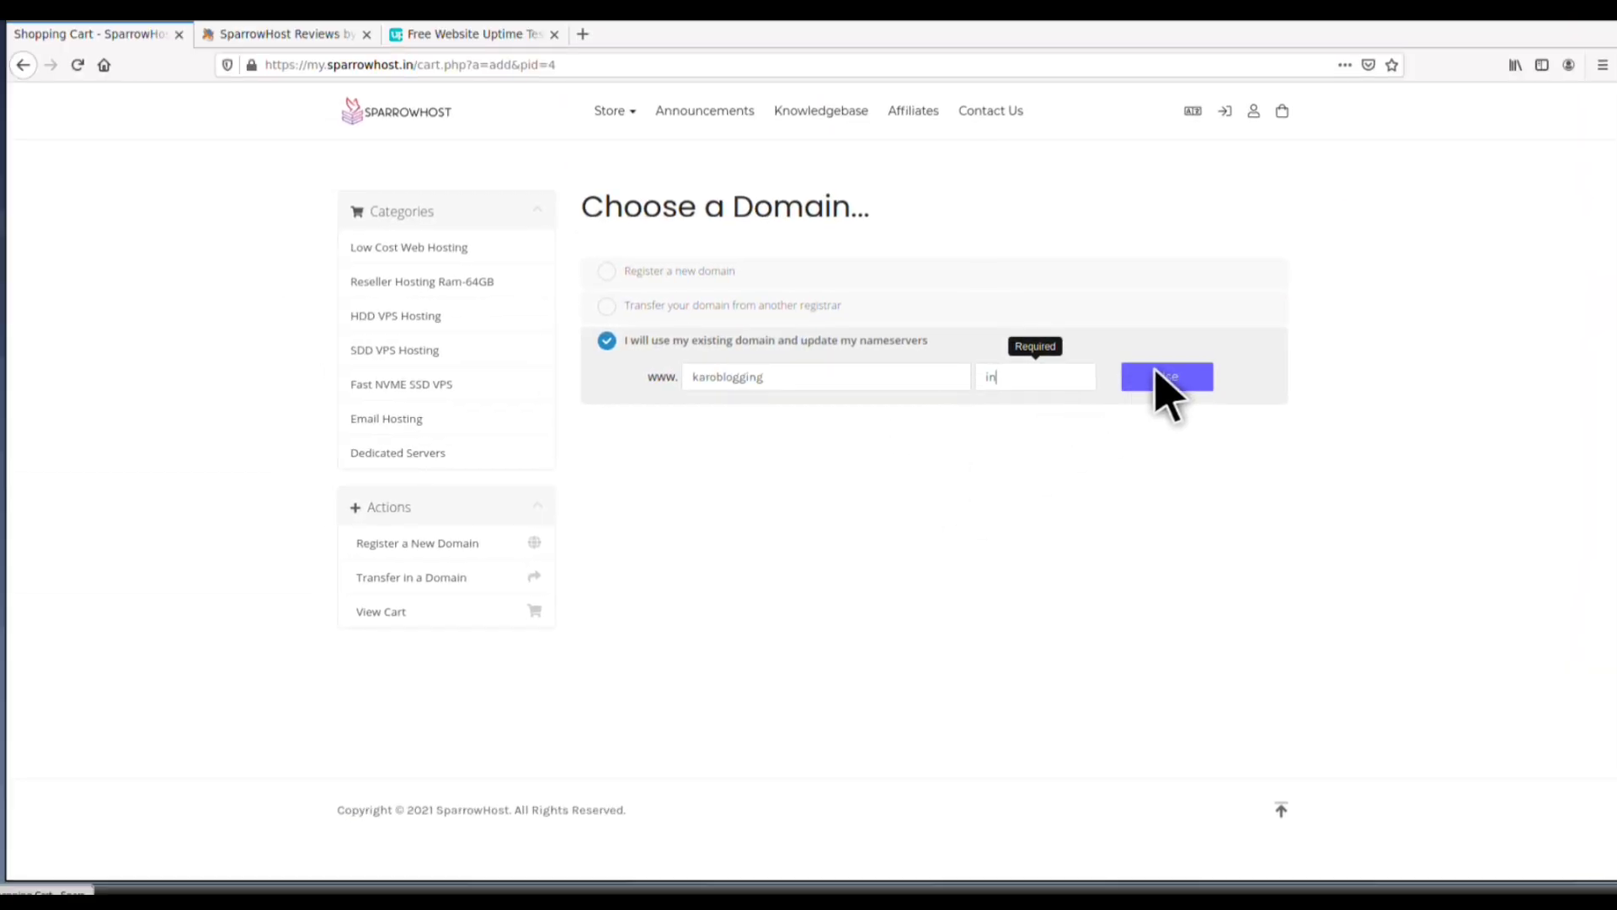
{"action": "left_click", "coordinate": [1155, 371]}
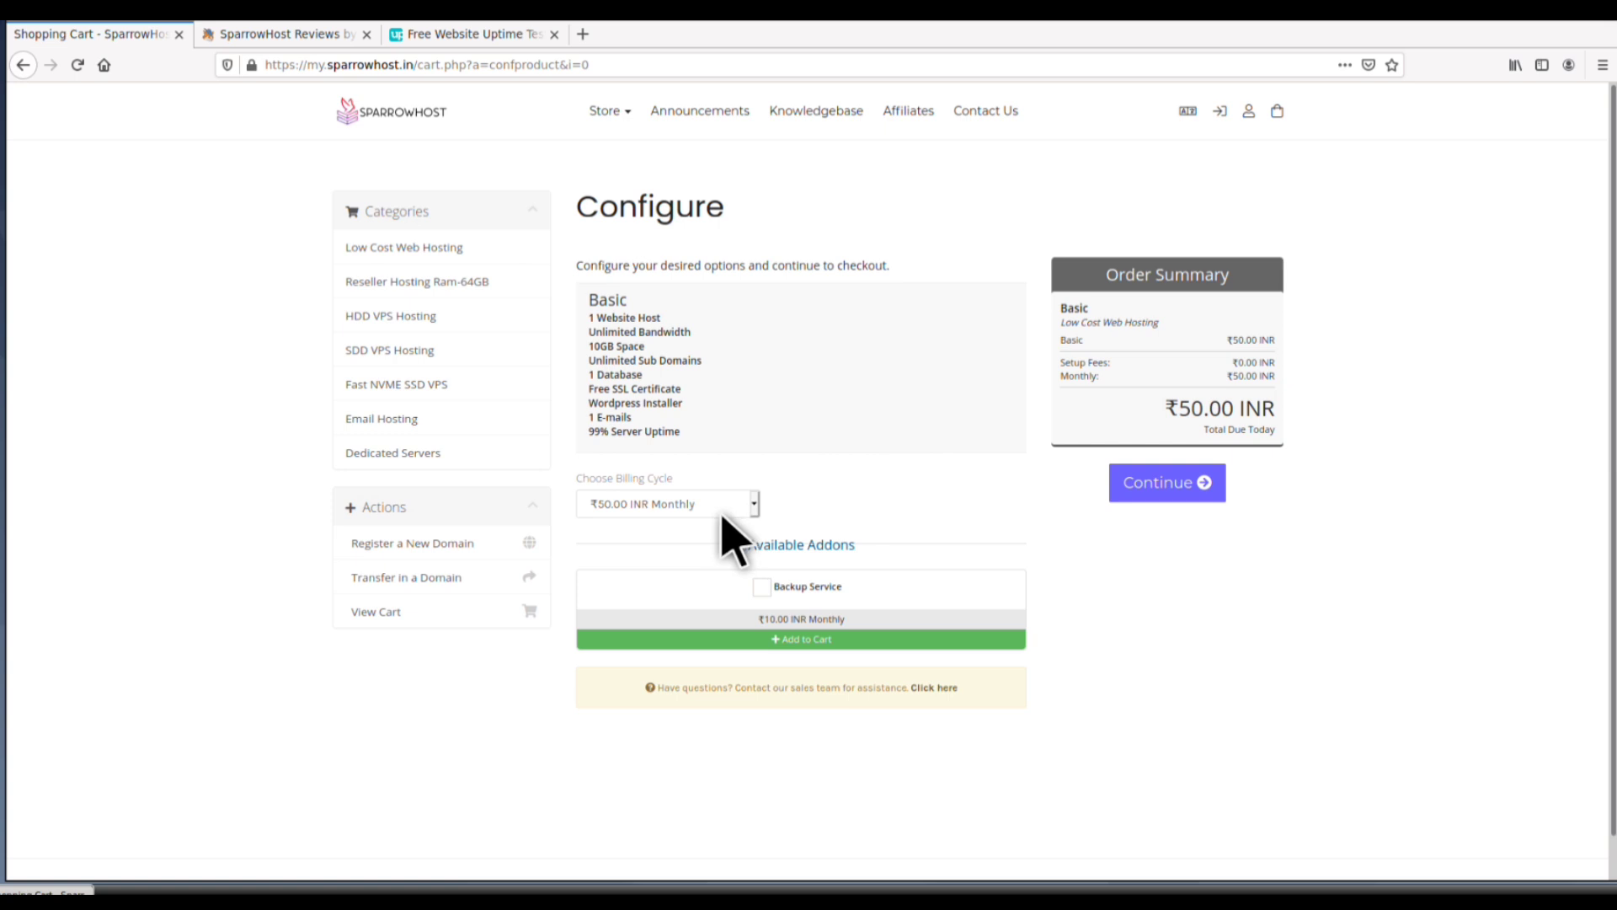
- Set the Basic plan's billing cycle to ₹500.00 INR Annually and continue to the cart review
{"action": "left_click", "coordinate": [753, 503]}
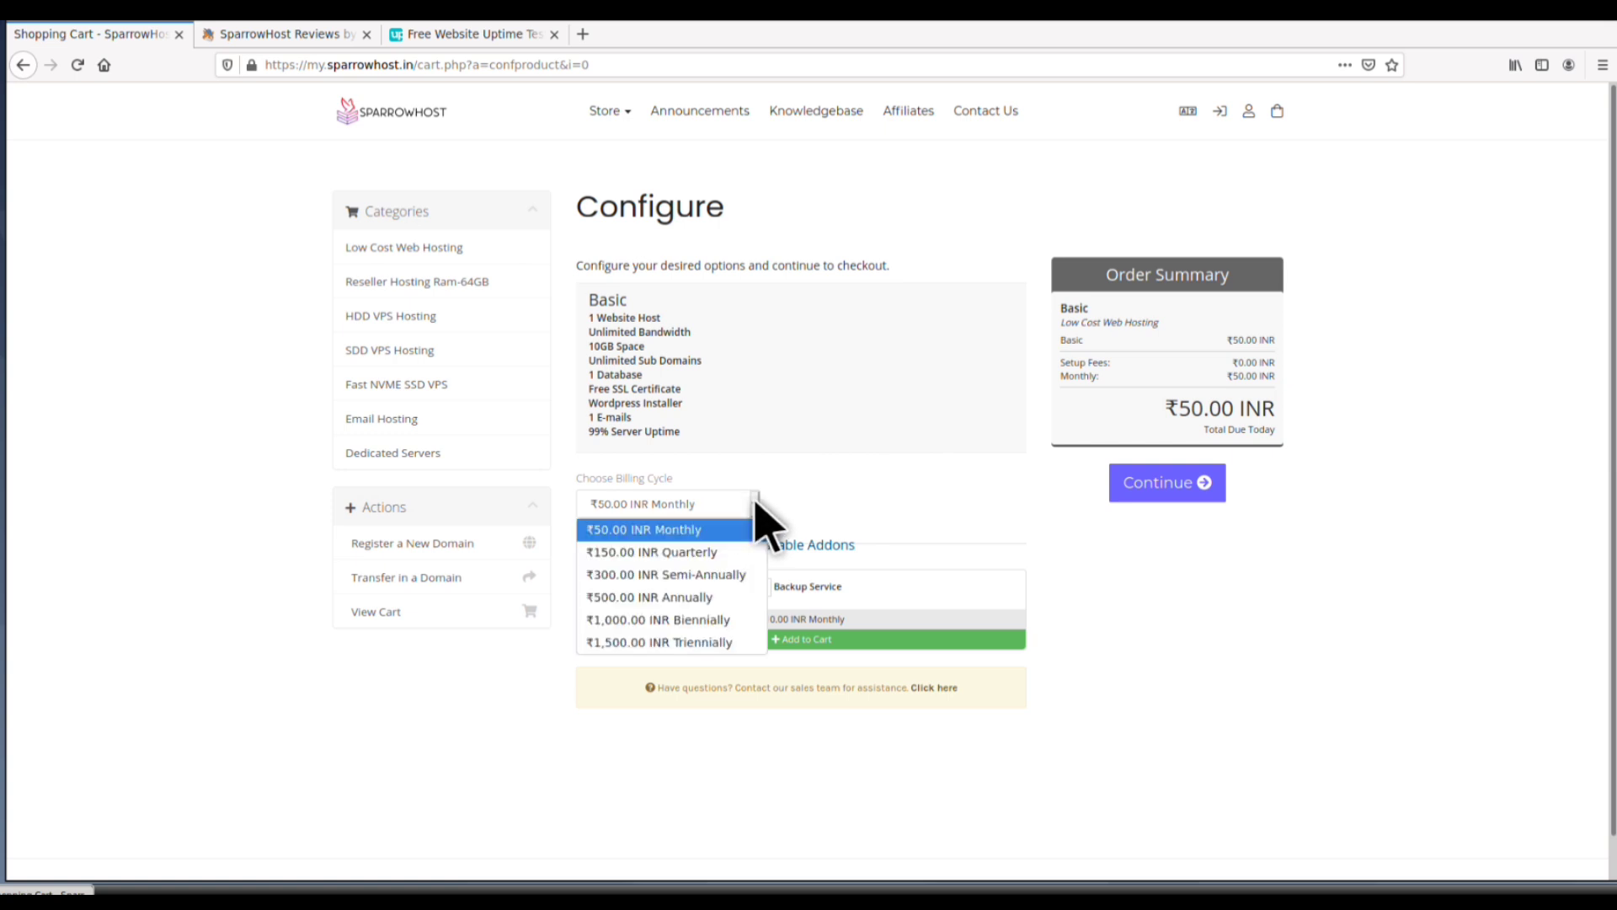
{"action": "left_click", "coordinate": [666, 597]}
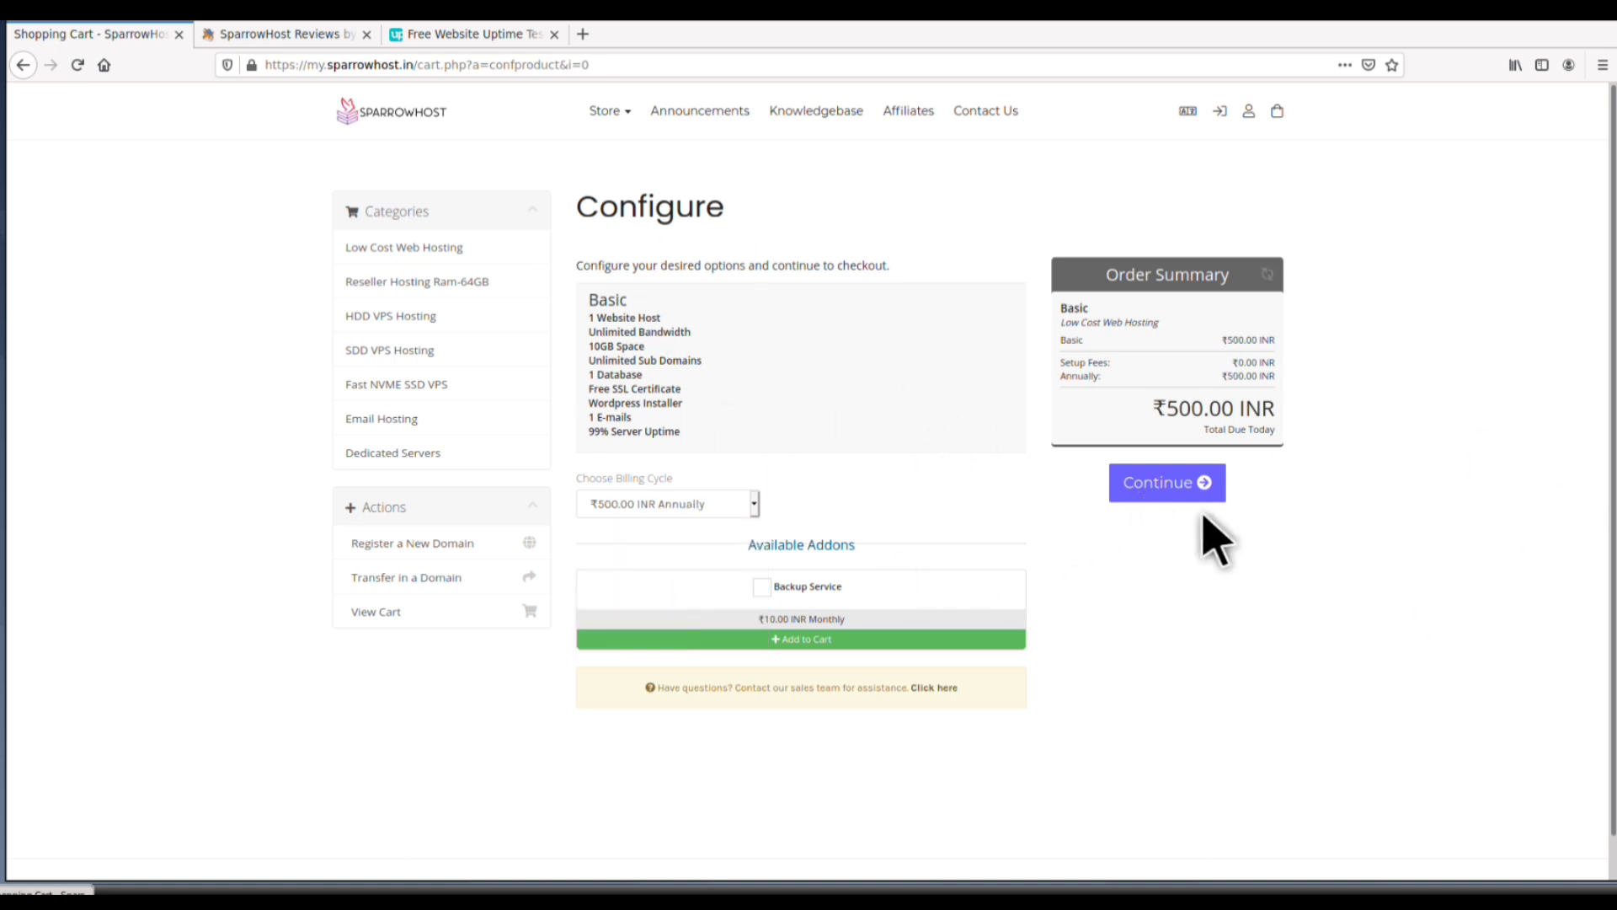
{"action": "left_click", "coordinate": [1190, 485]}
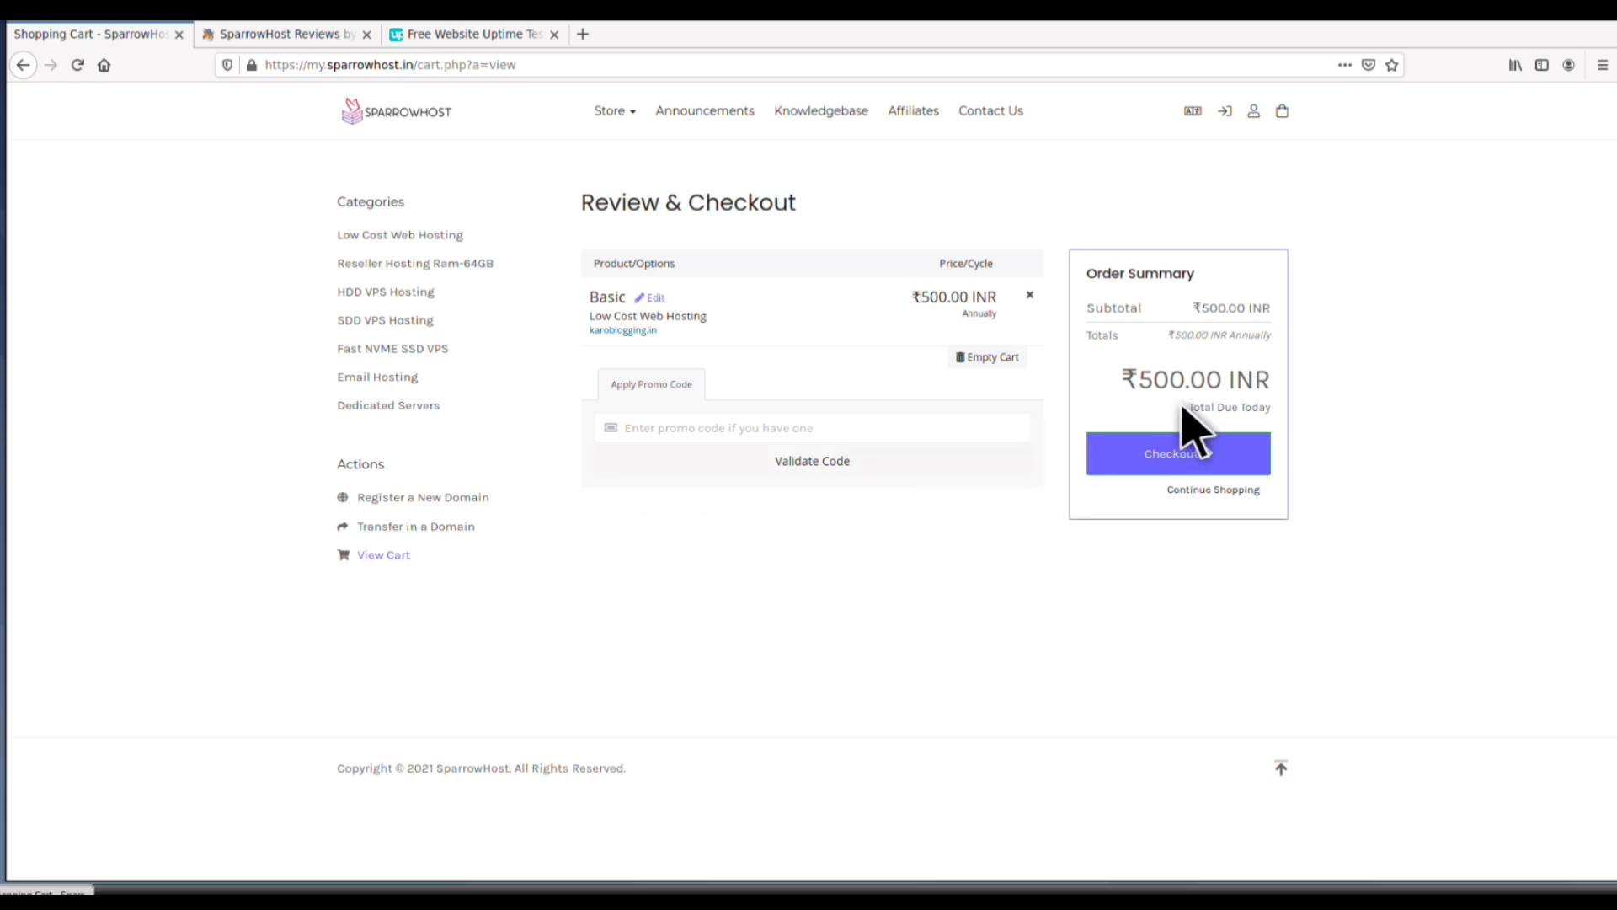
- Enter the promo code in the cart and validate it
{"action": "left_click", "coordinate": [738, 427]}
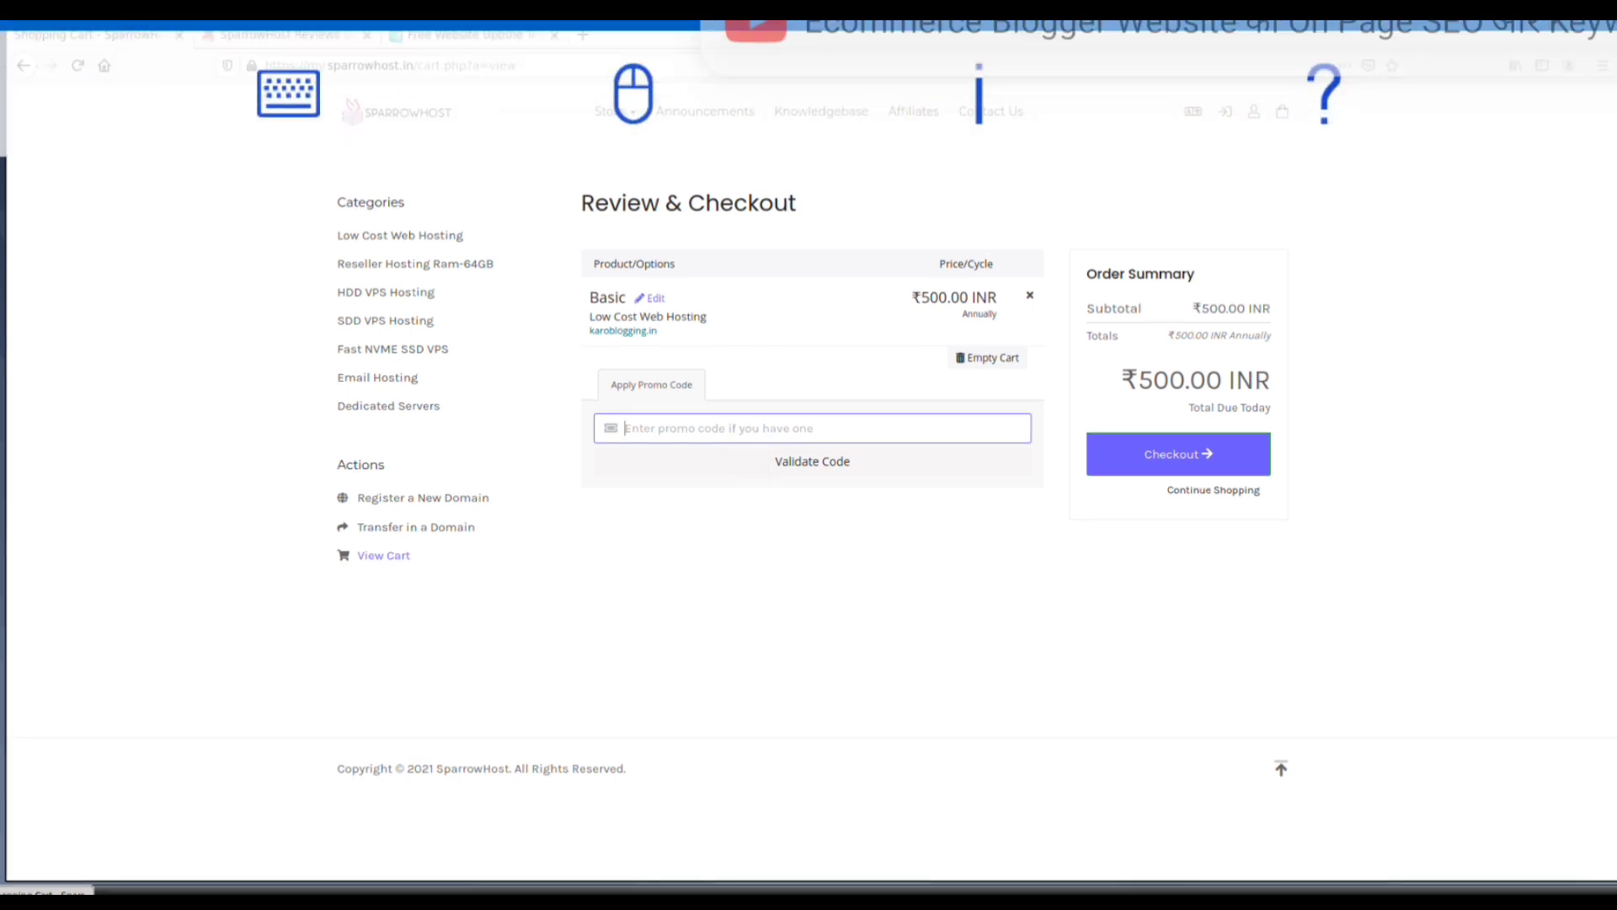
{"action": "left_click", "coordinate": [288, 93]}
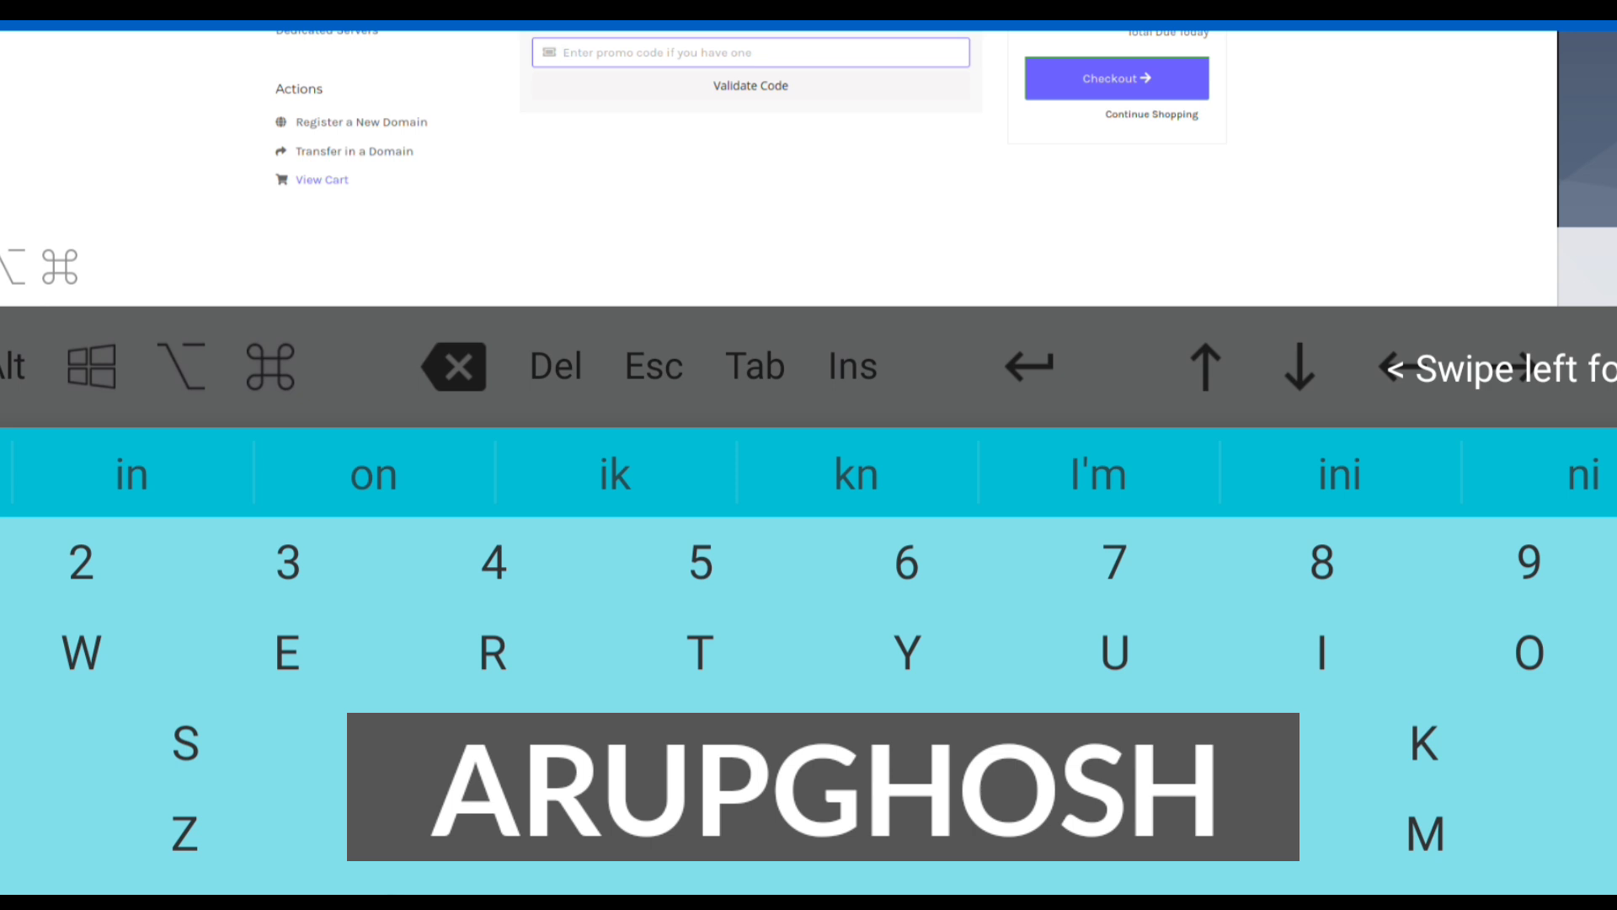
{"action": "type", "text": "ARU"}
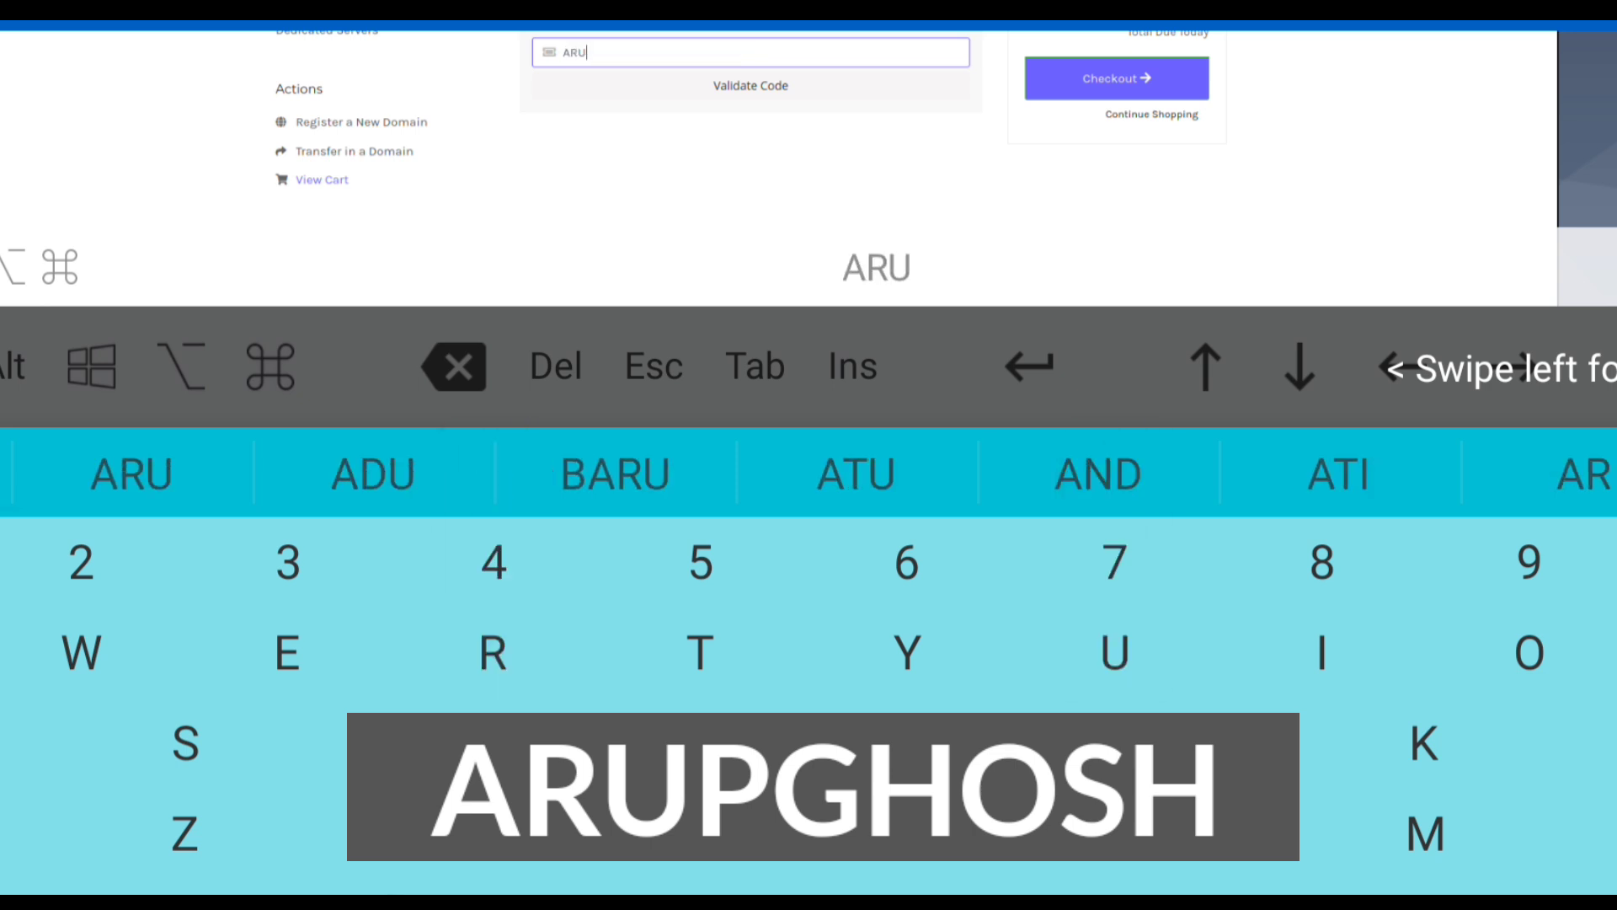
{"action": "type", "text": "PGHO"}
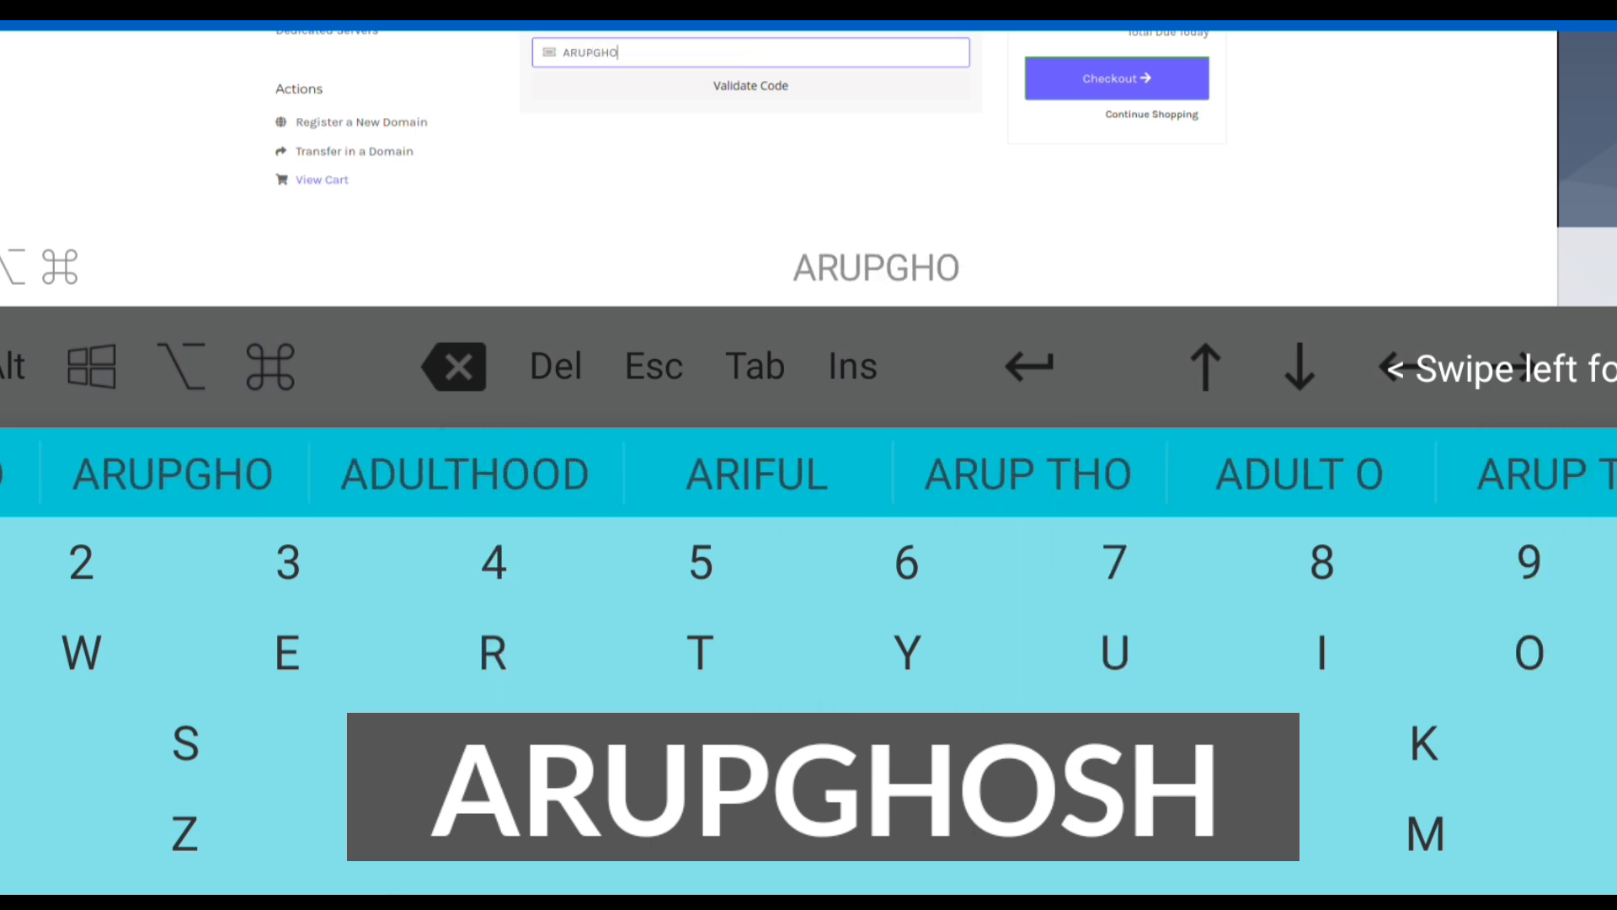
{"action": "type", "text": "SH"}
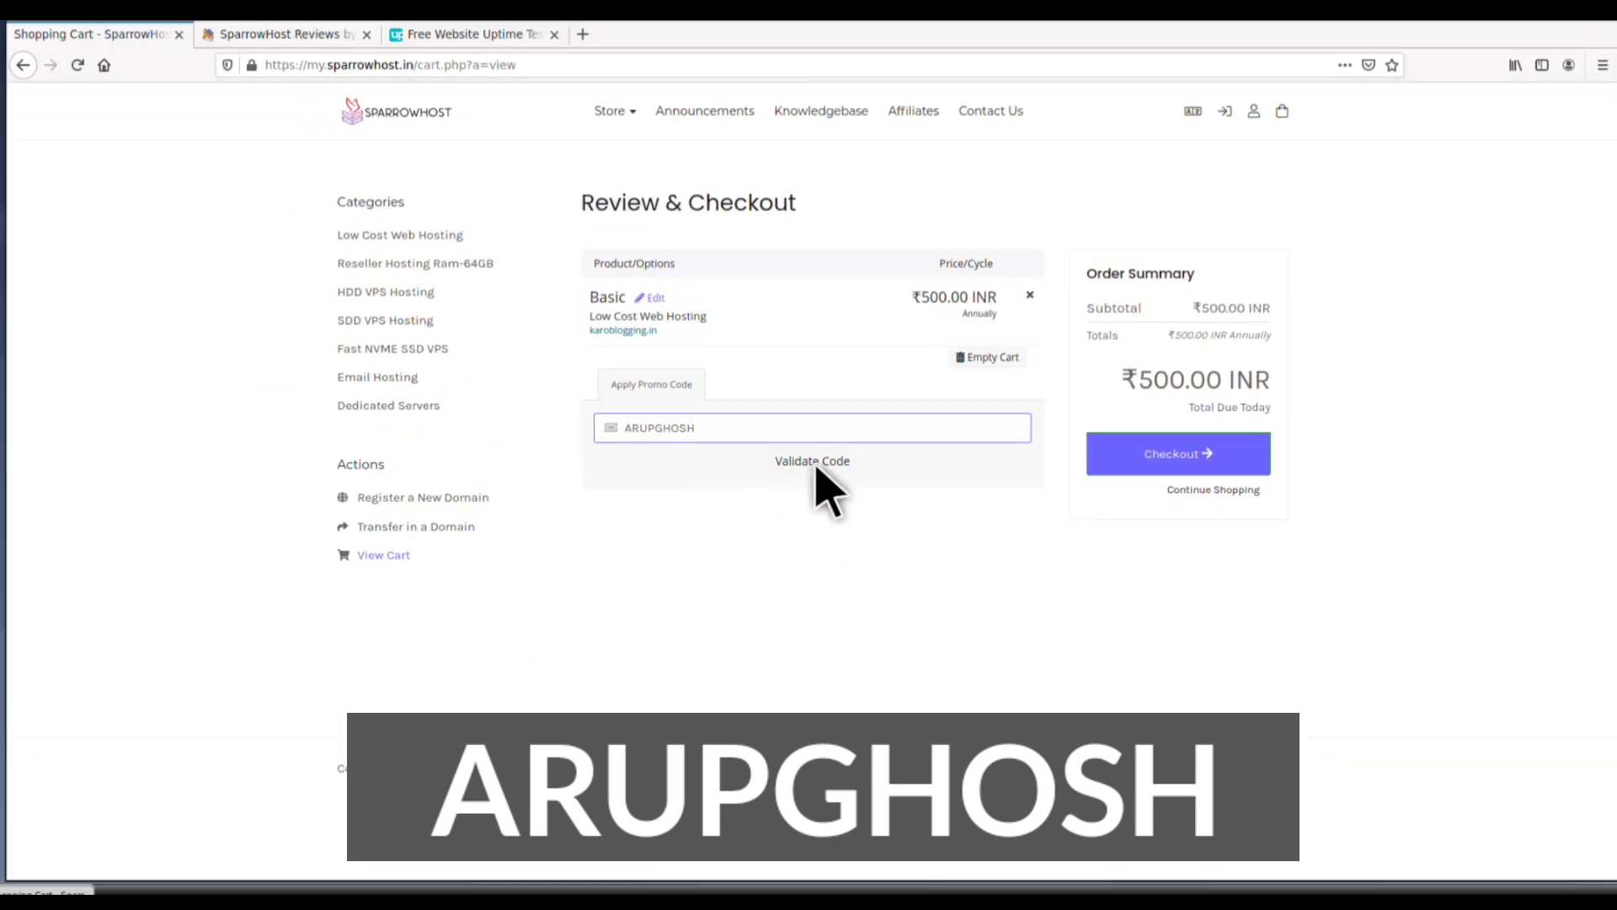
{"action": "left_click", "coordinate": [807, 460]}
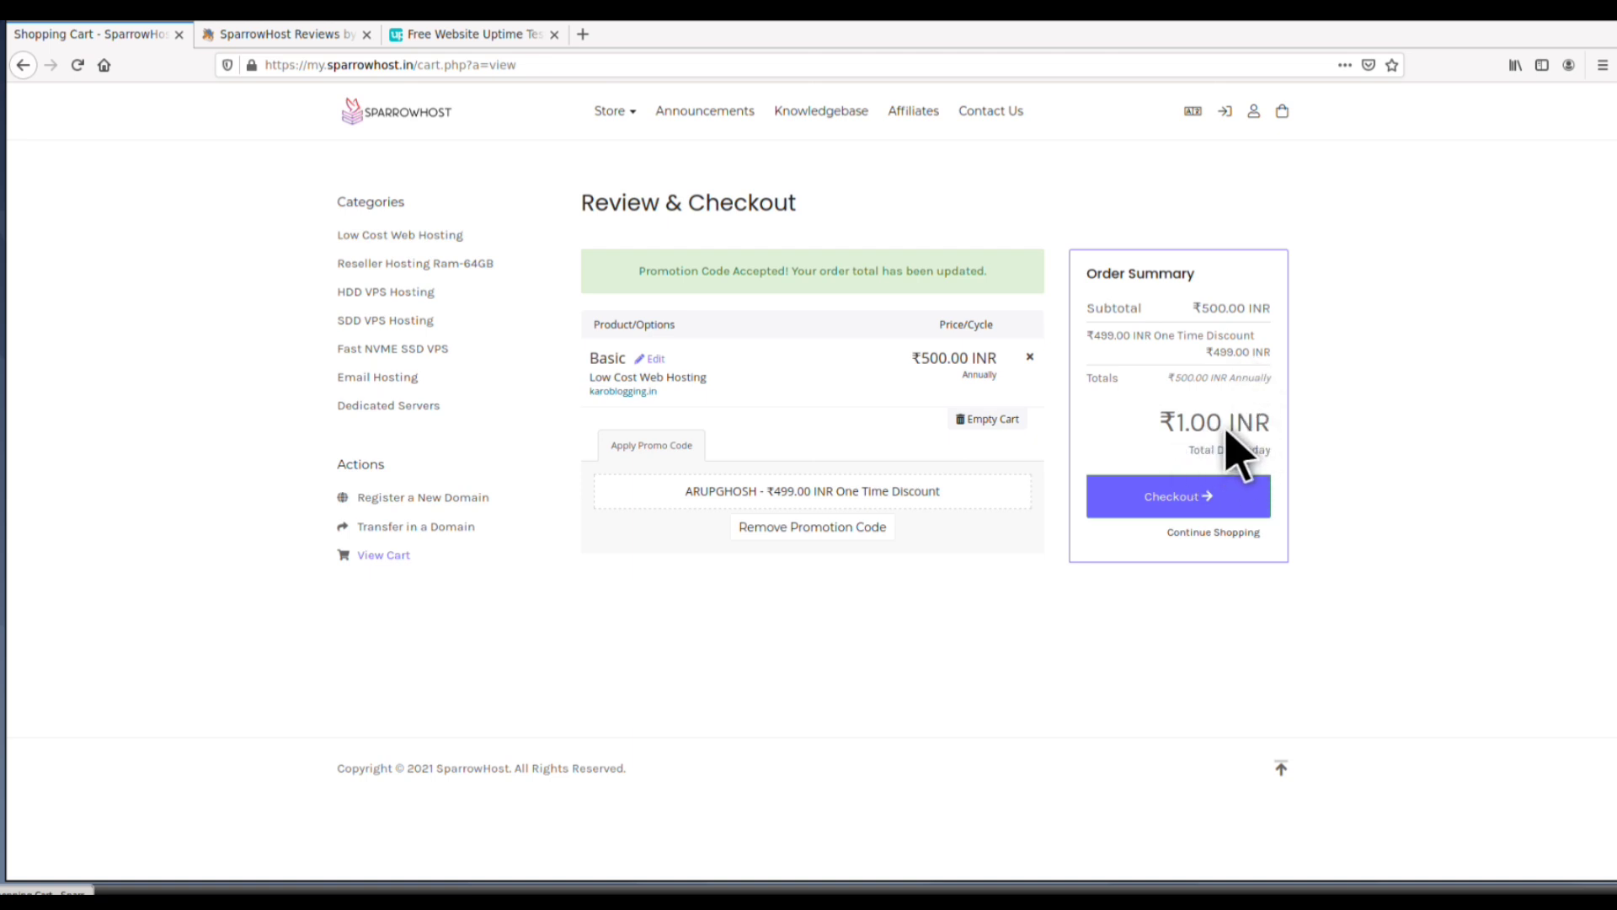
- Check out with the account password entered and confirmed, and complete the order without saving the login in the browser
{"action": "left_click", "coordinate": [1204, 501]}
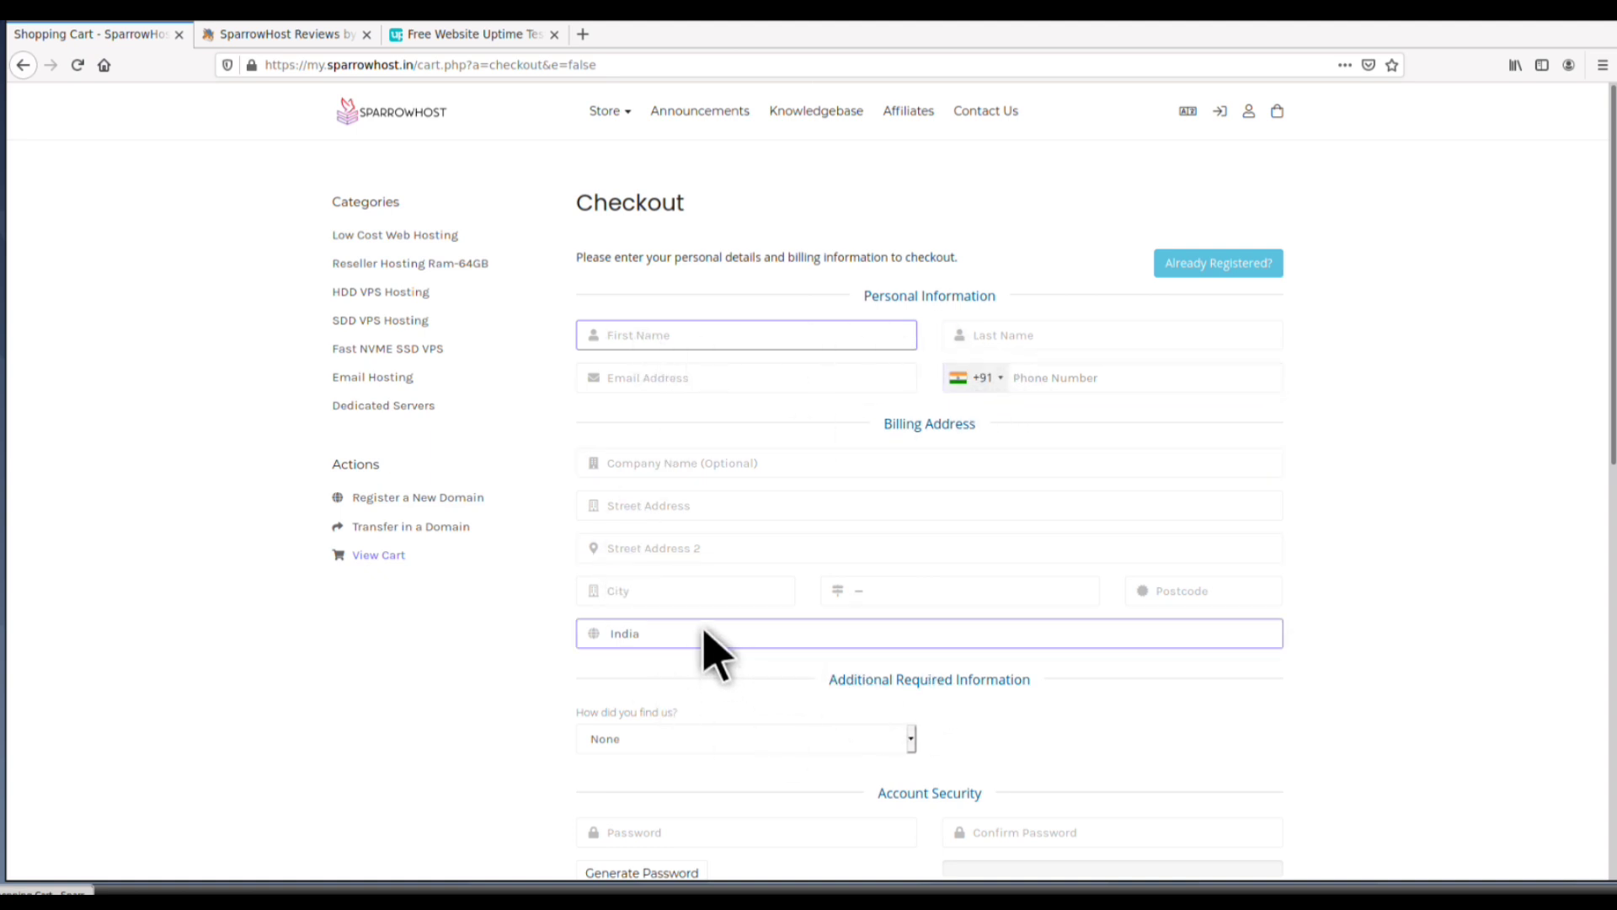
{"action": "scroll", "coordinate": [708, 653], "scroll_direction": "down", "scroll_amount": 2}
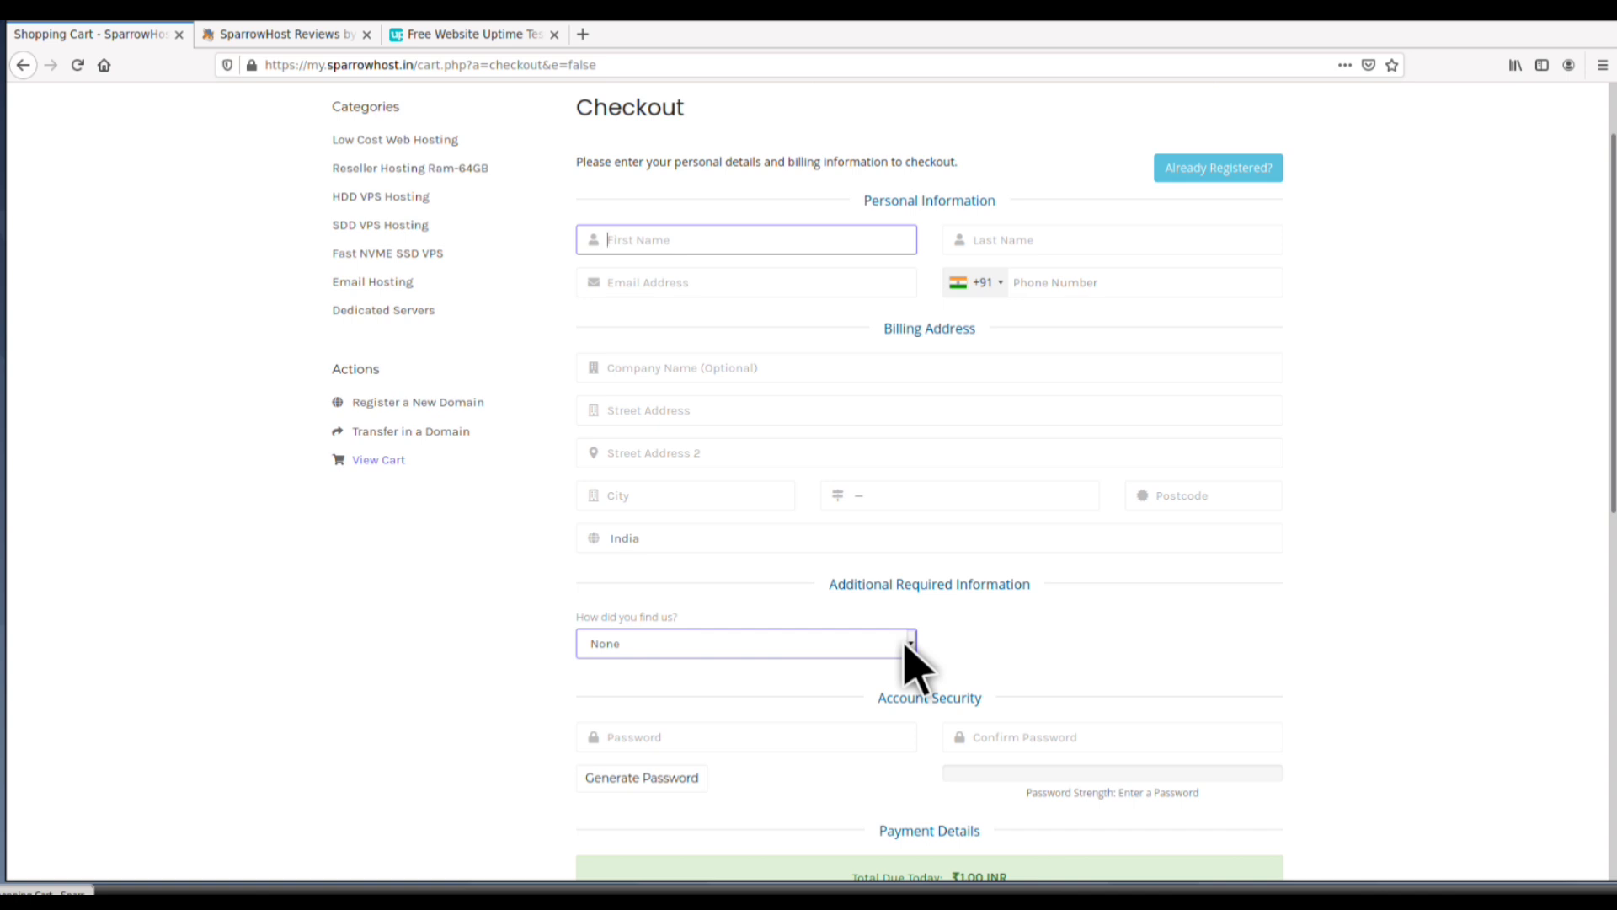
{"action": "scroll", "coordinate": [905, 640], "scroll_direction": "down", "scroll_amount": 4}
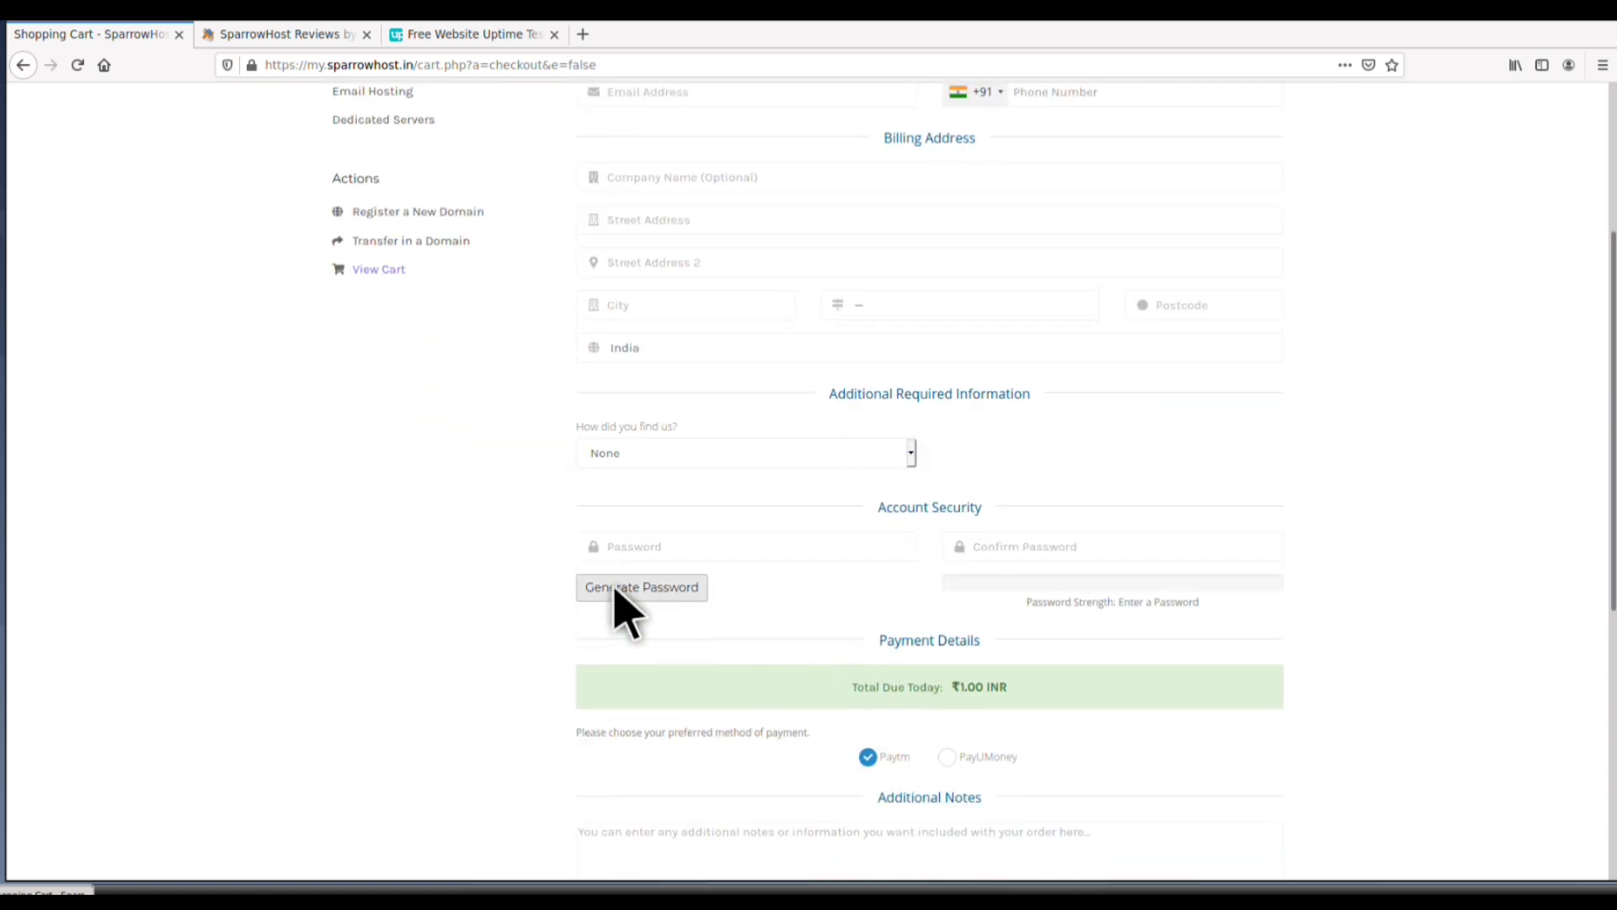
{"action": "left_click", "coordinate": [668, 554]}
{"action": "left_click", "coordinate": [1021, 552]}
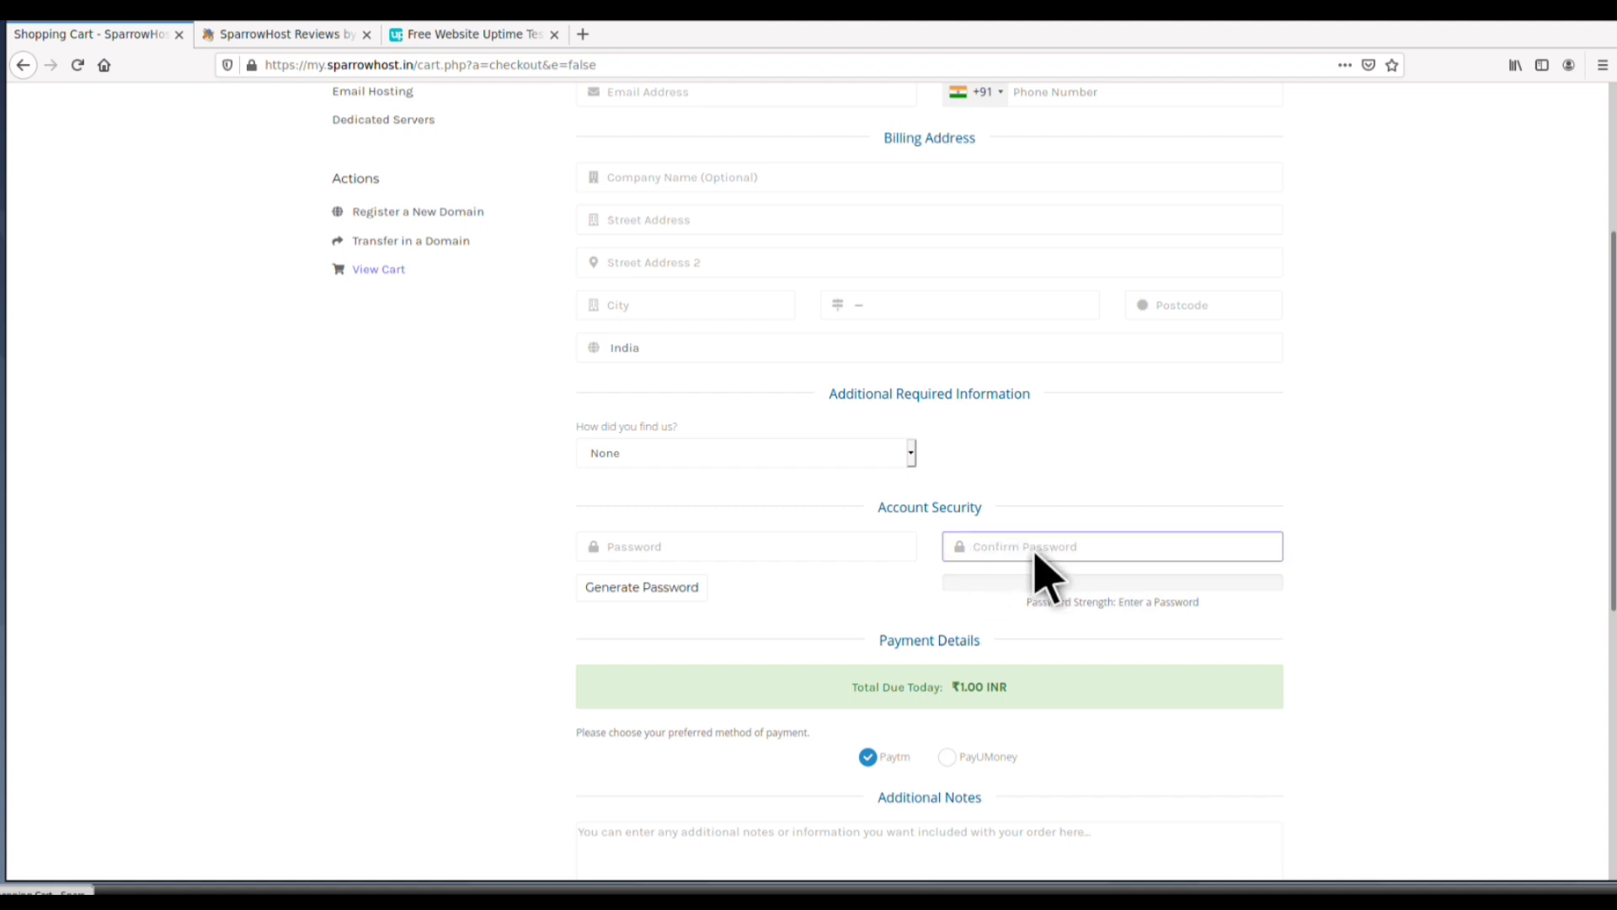
{"action": "left_click", "coordinate": [698, 549]}
{"action": "left_click", "coordinate": [1112, 557]}
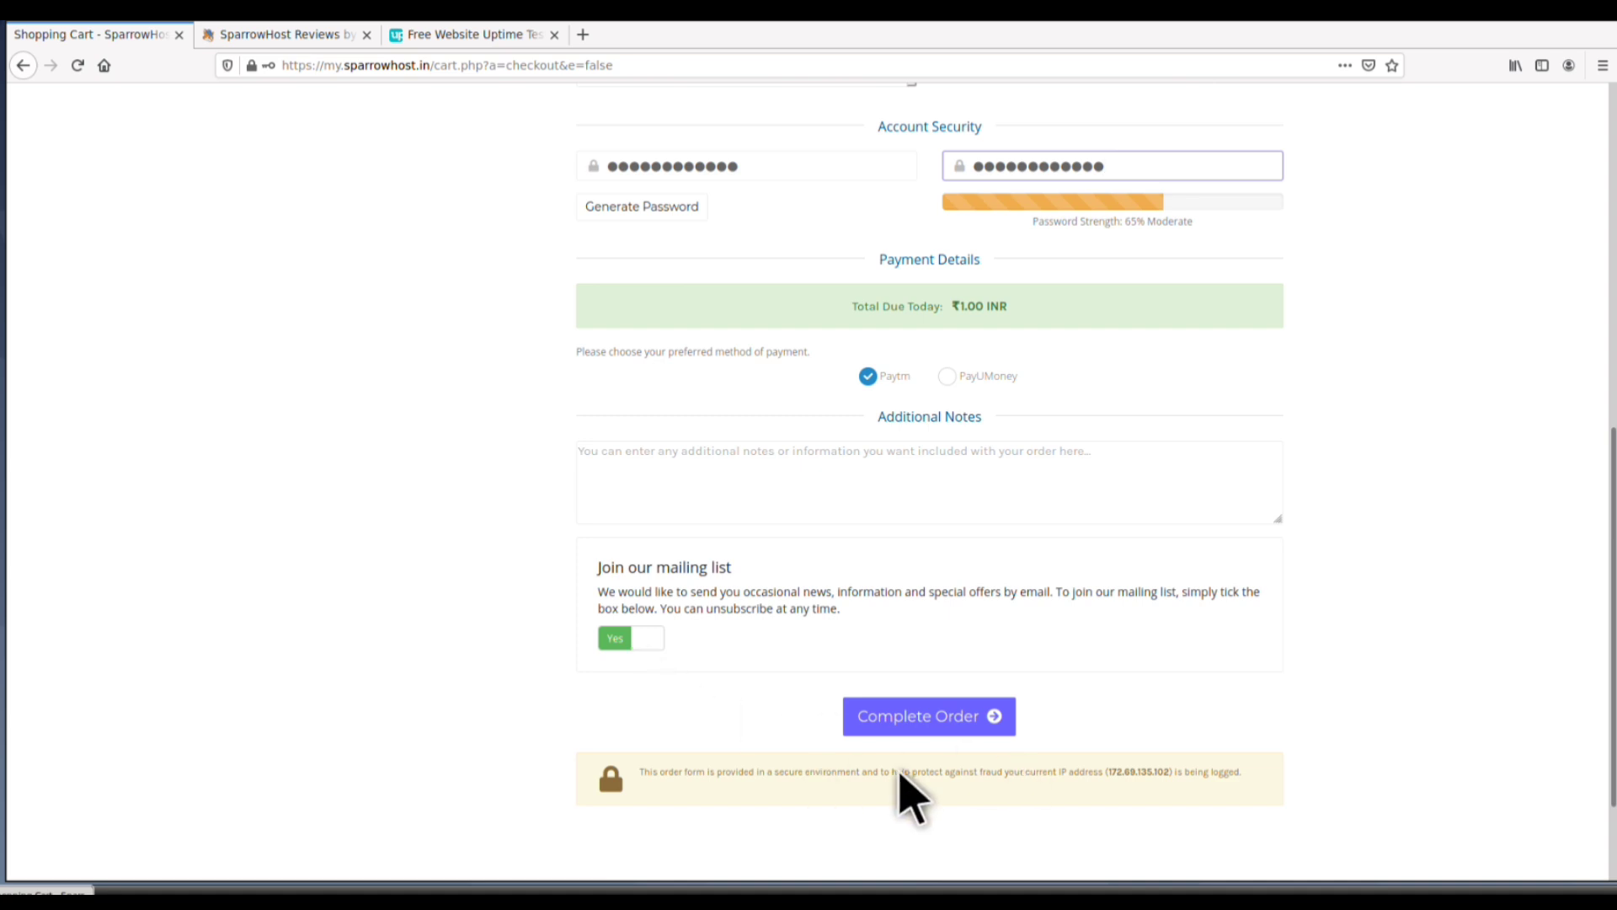
{"action": "left_click", "coordinate": [920, 720]}
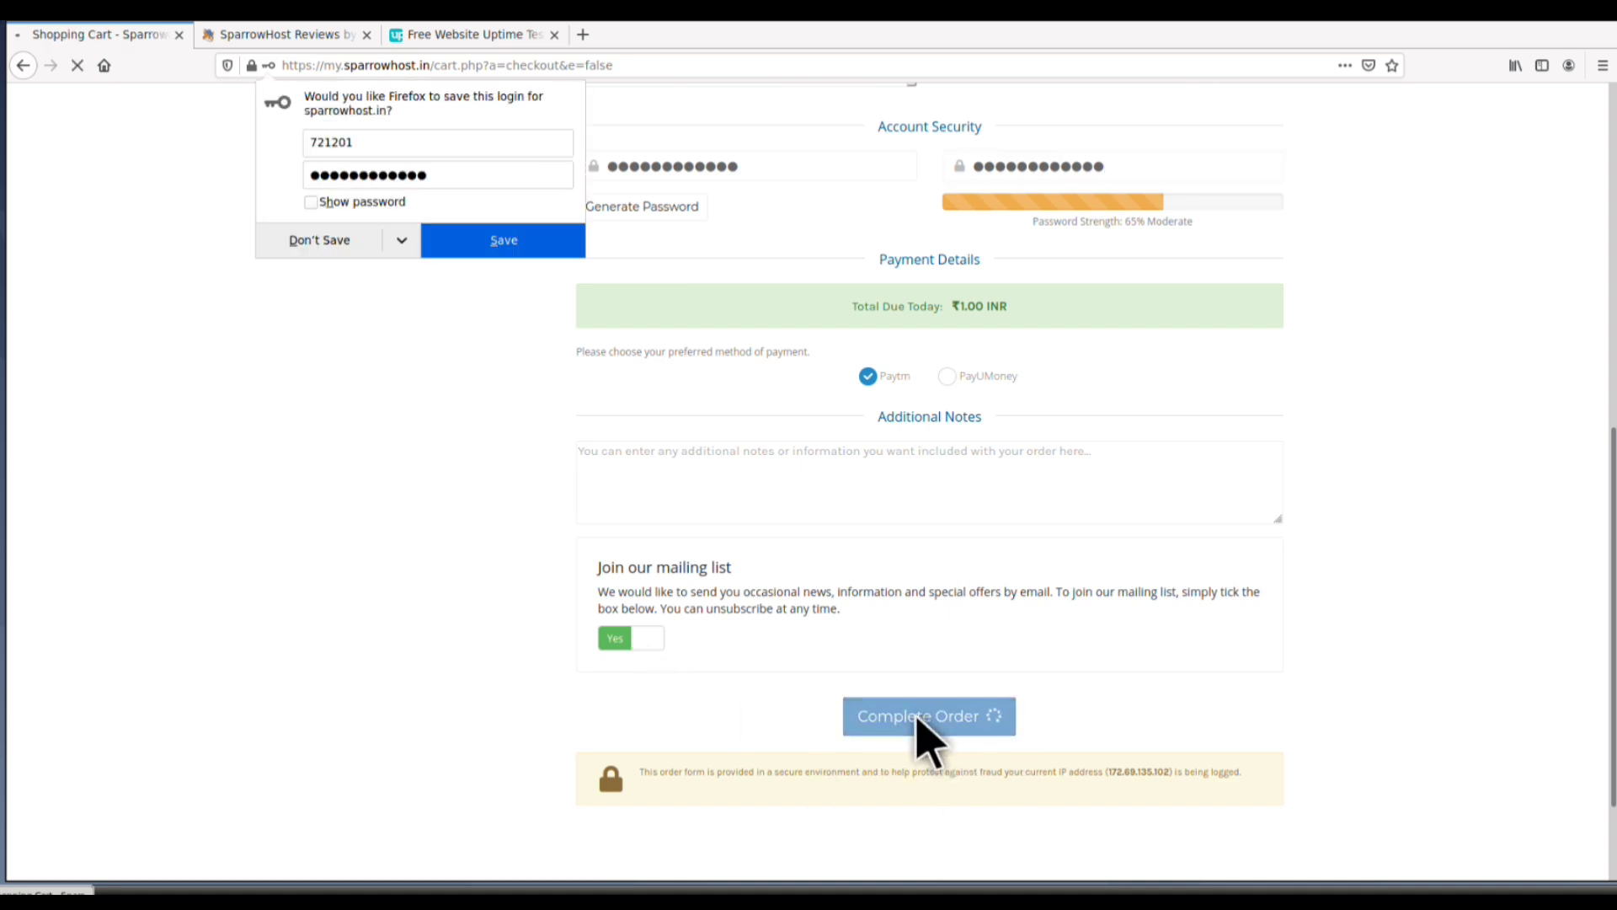
{"action": "left_click", "coordinate": [318, 240]}
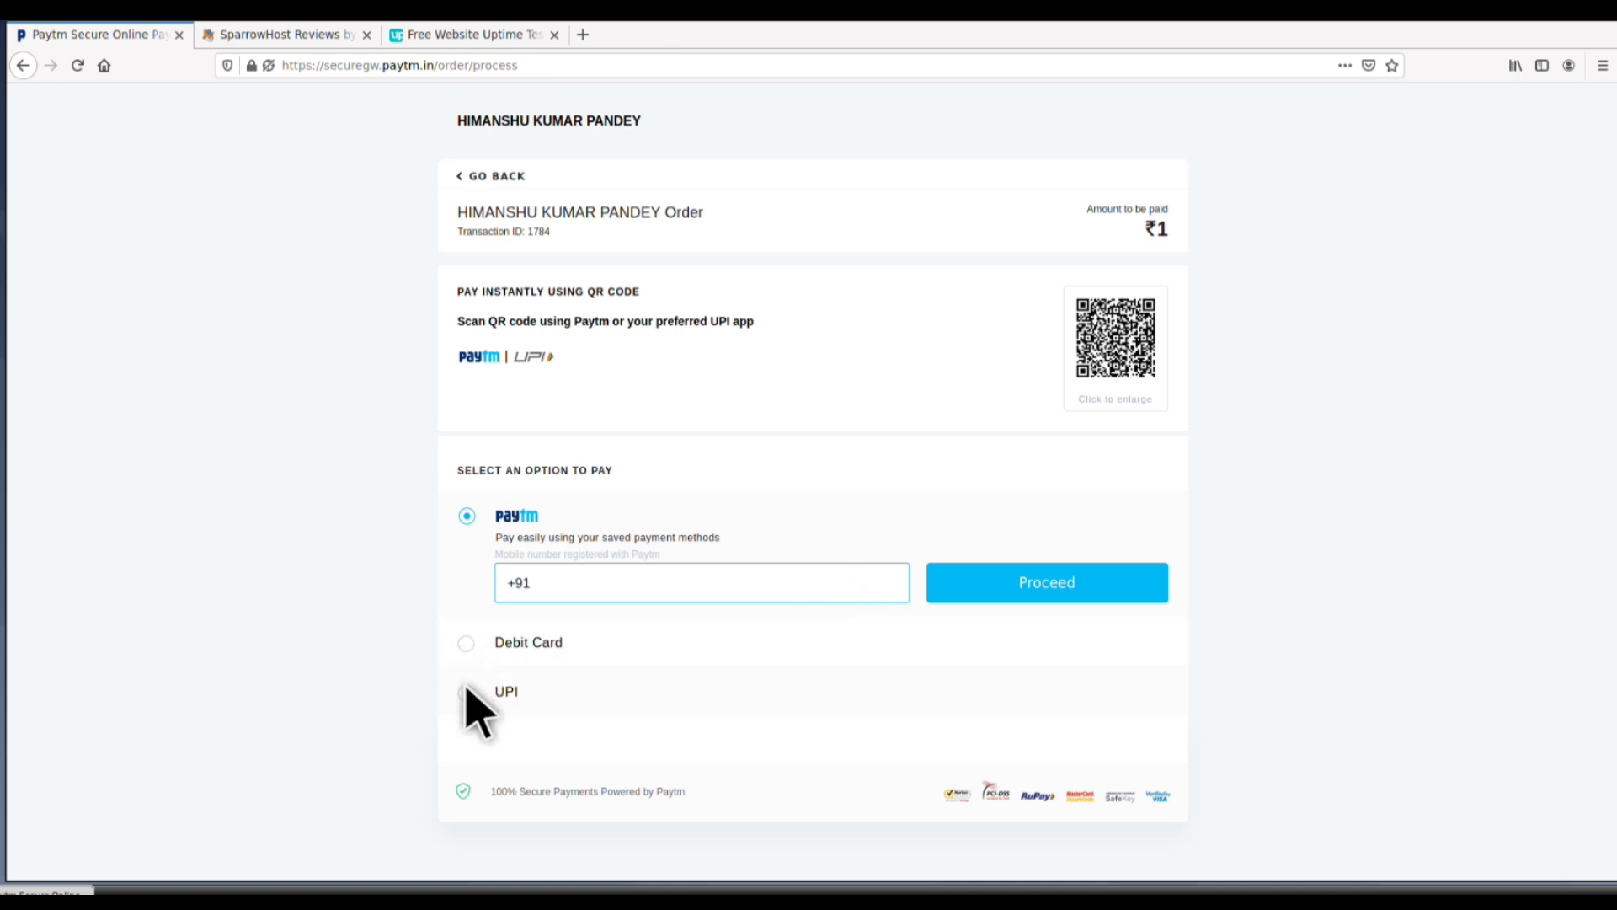
- Pay for the order by debit card, entering and submitting the one-time password without saving it in the browser
{"action": "left_click", "coordinate": [468, 645]}
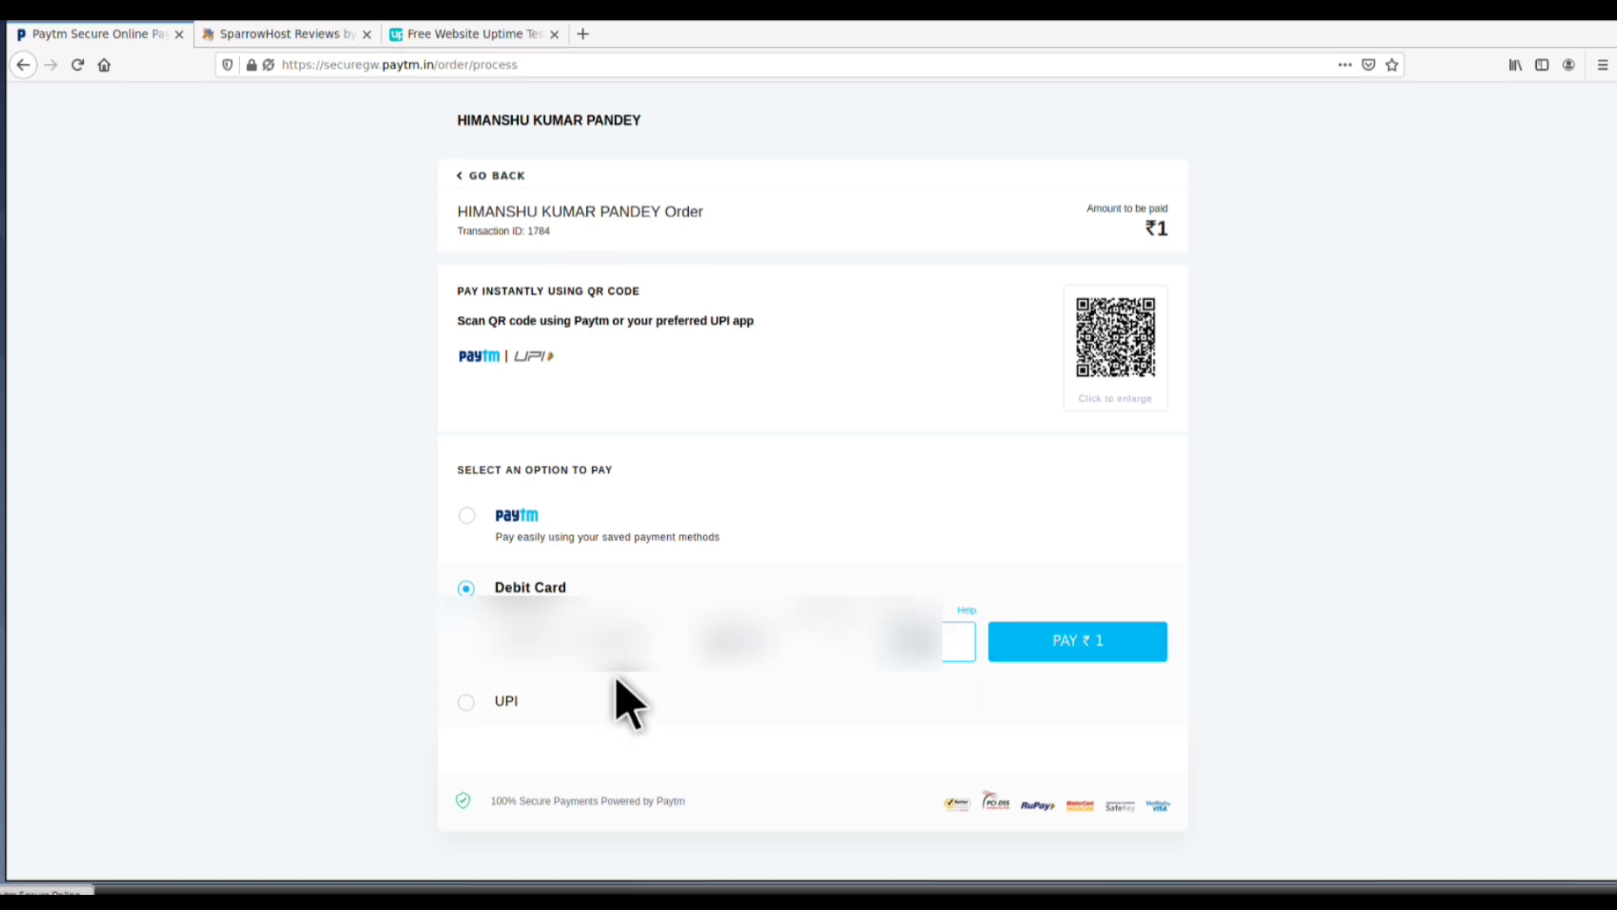
{"action": "left_click", "coordinate": [1095, 661]}
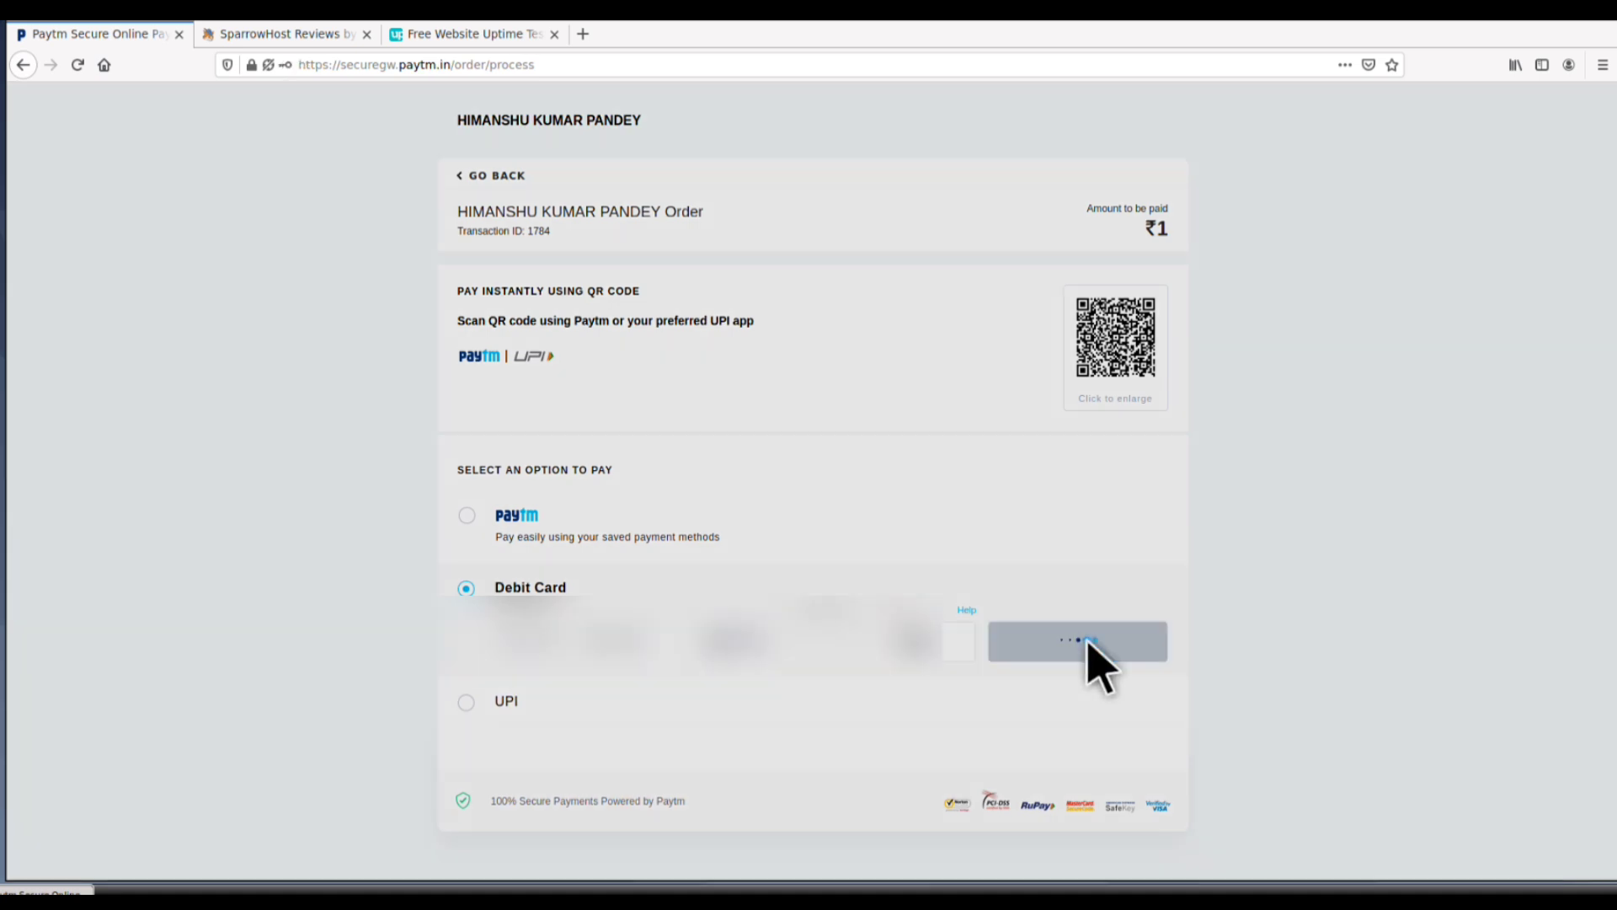
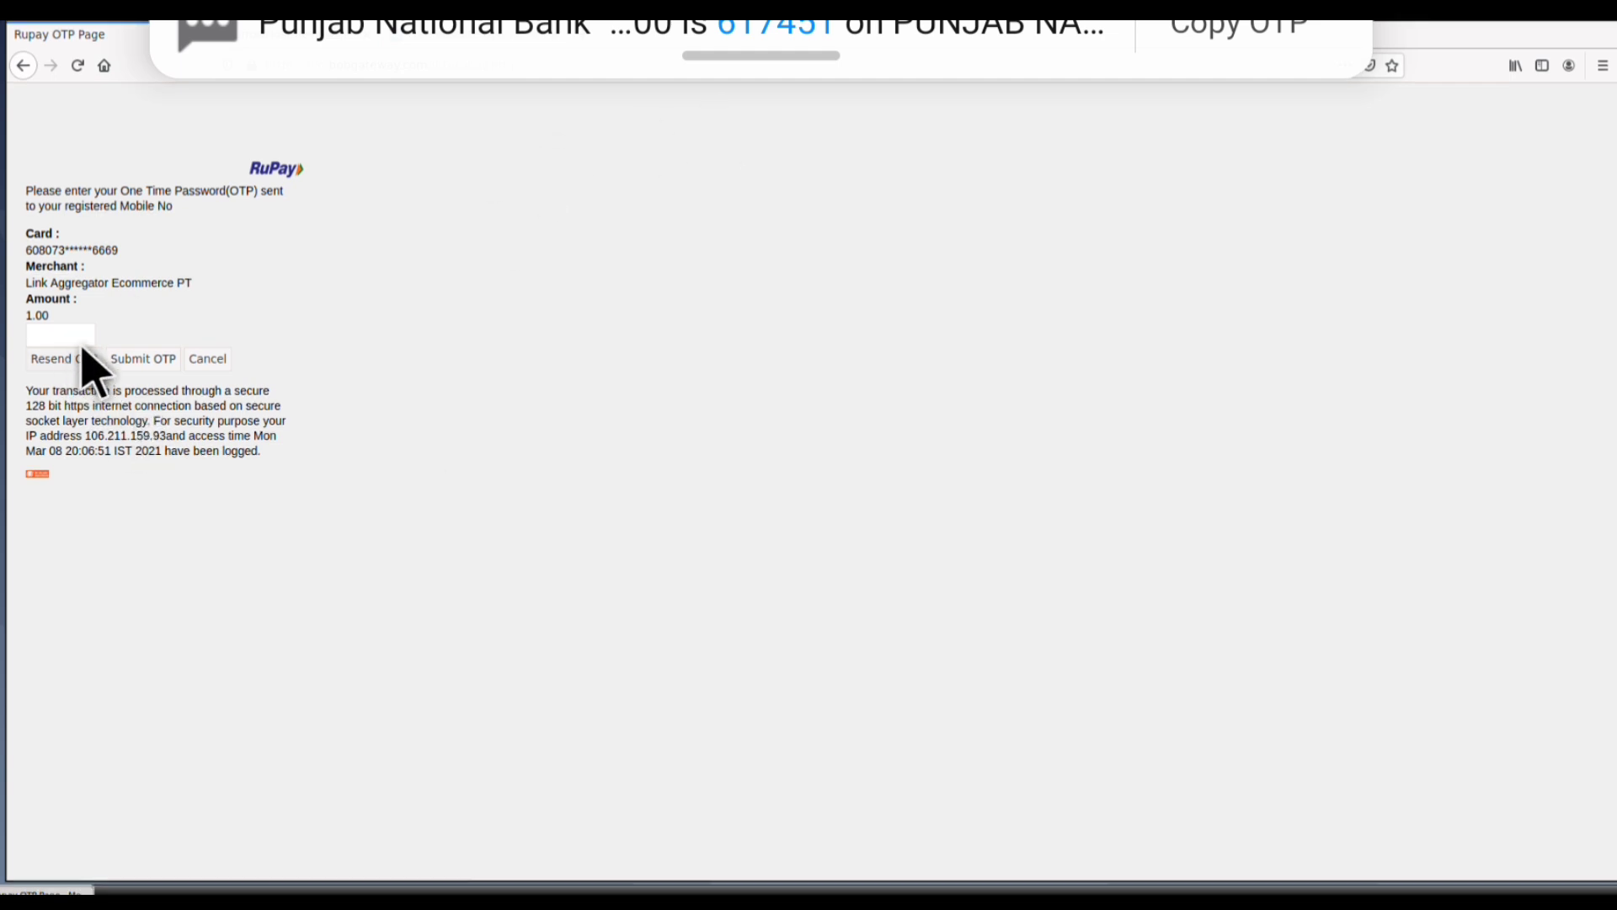
{"action": "left_click", "coordinate": [40, 335]}
{"action": "key", "text": "ctrl+v"}
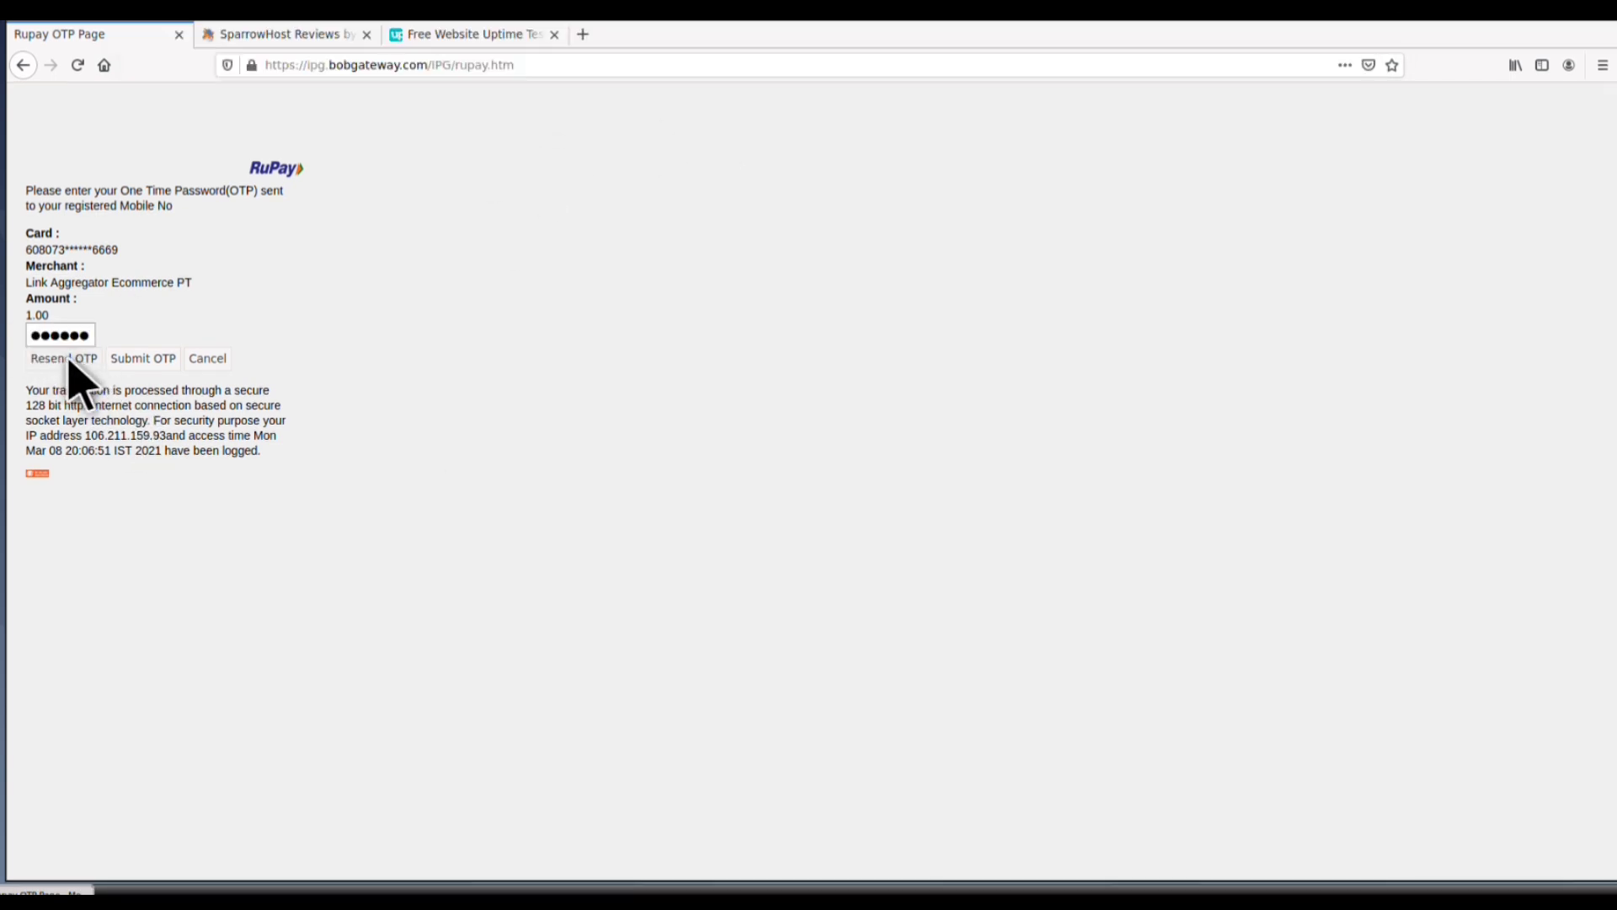
{"action": "left_click", "coordinate": [144, 358]}
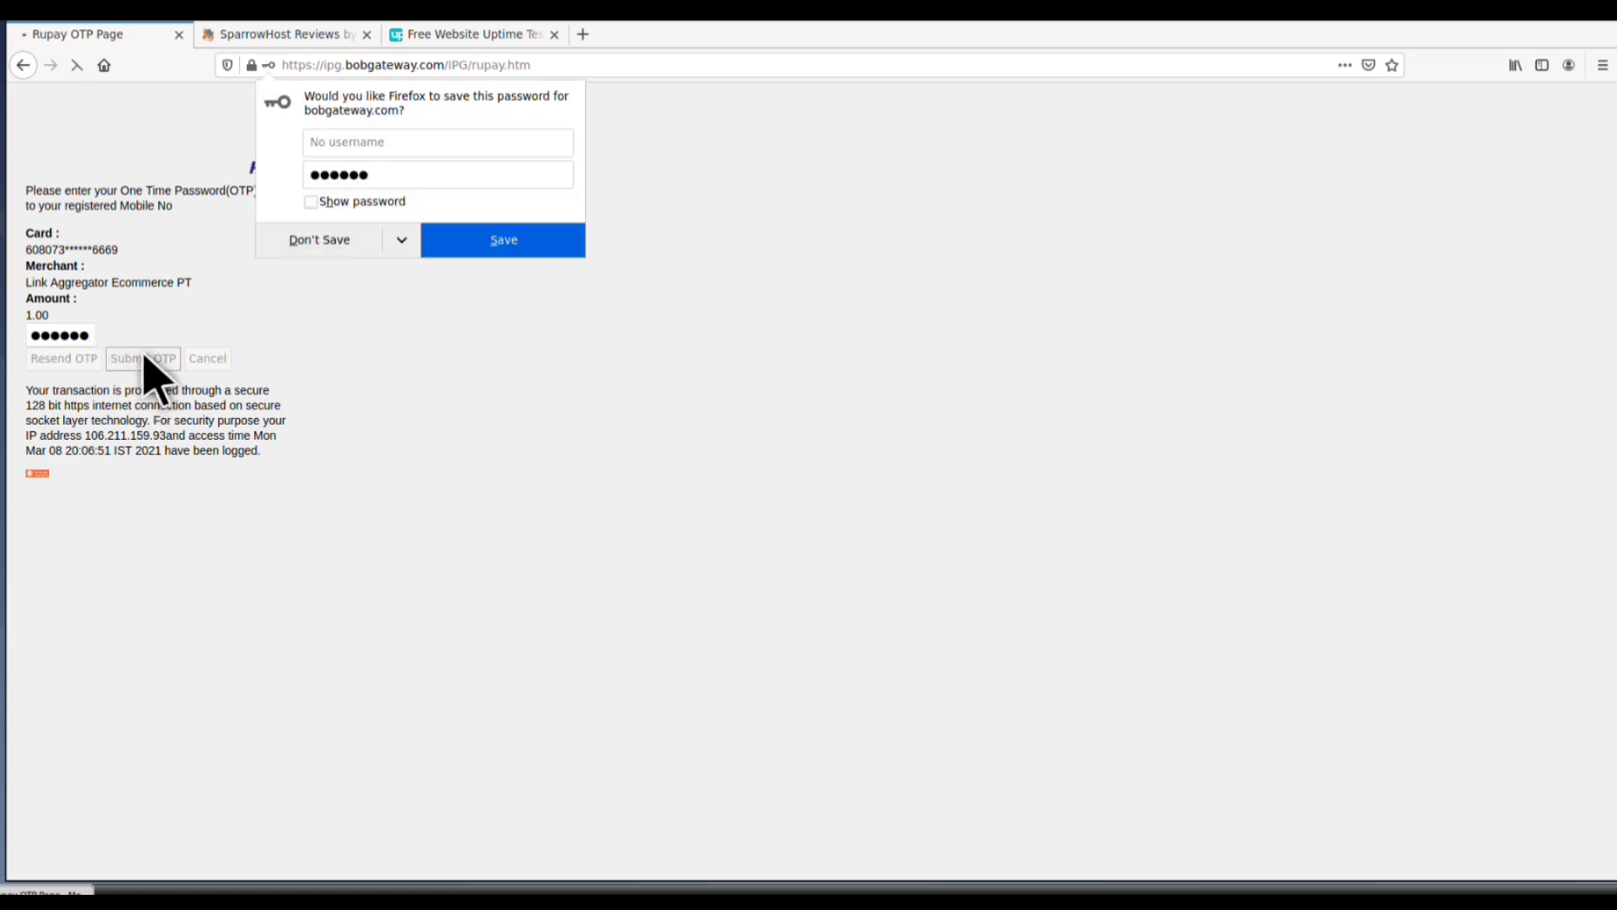
{"action": "left_click", "coordinate": [317, 242]}
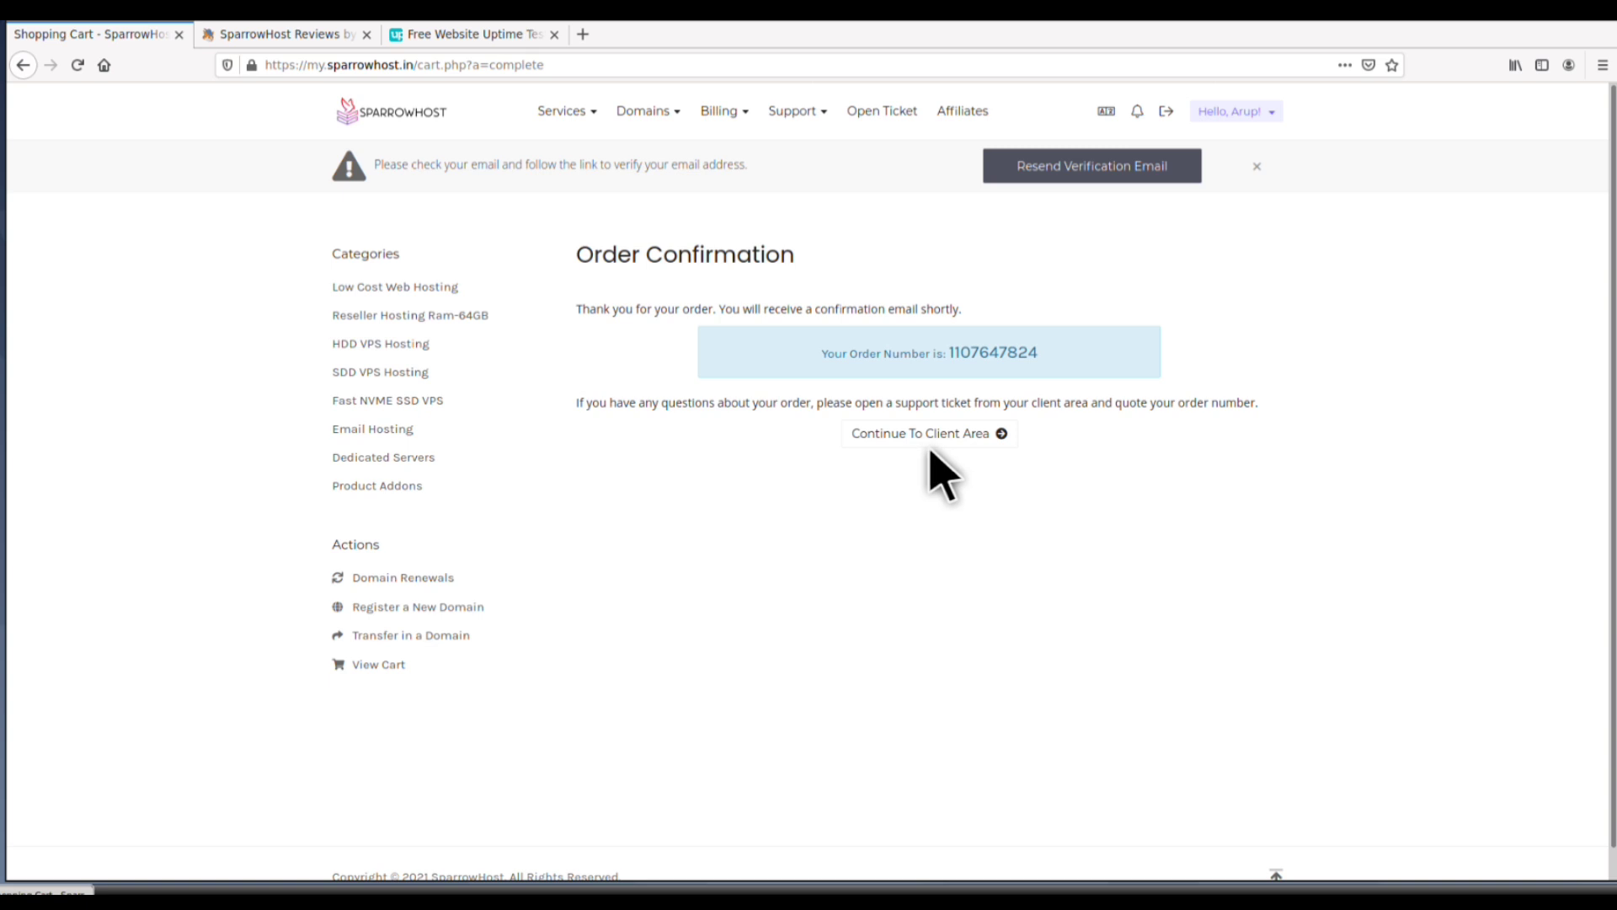
- Go to the client area, dismiss the email verification notice, and review the product details of the Basic hosting service for karoblogging.in
{"action": "left_click", "coordinate": [956, 438]}
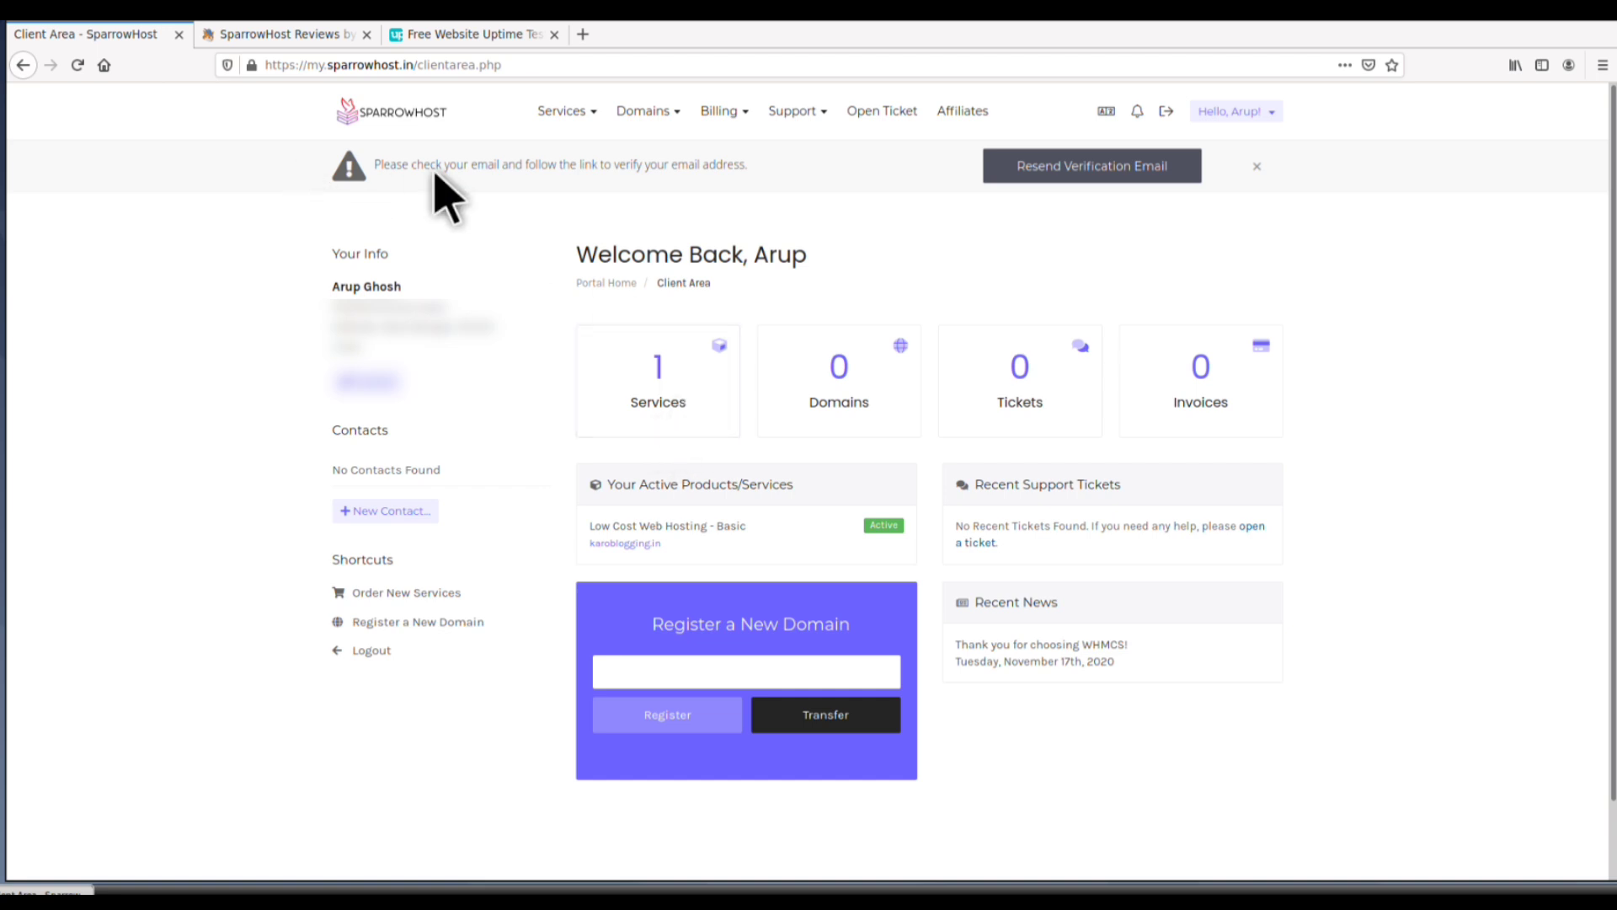
{"action": "left_click", "coordinate": [1255, 155]}
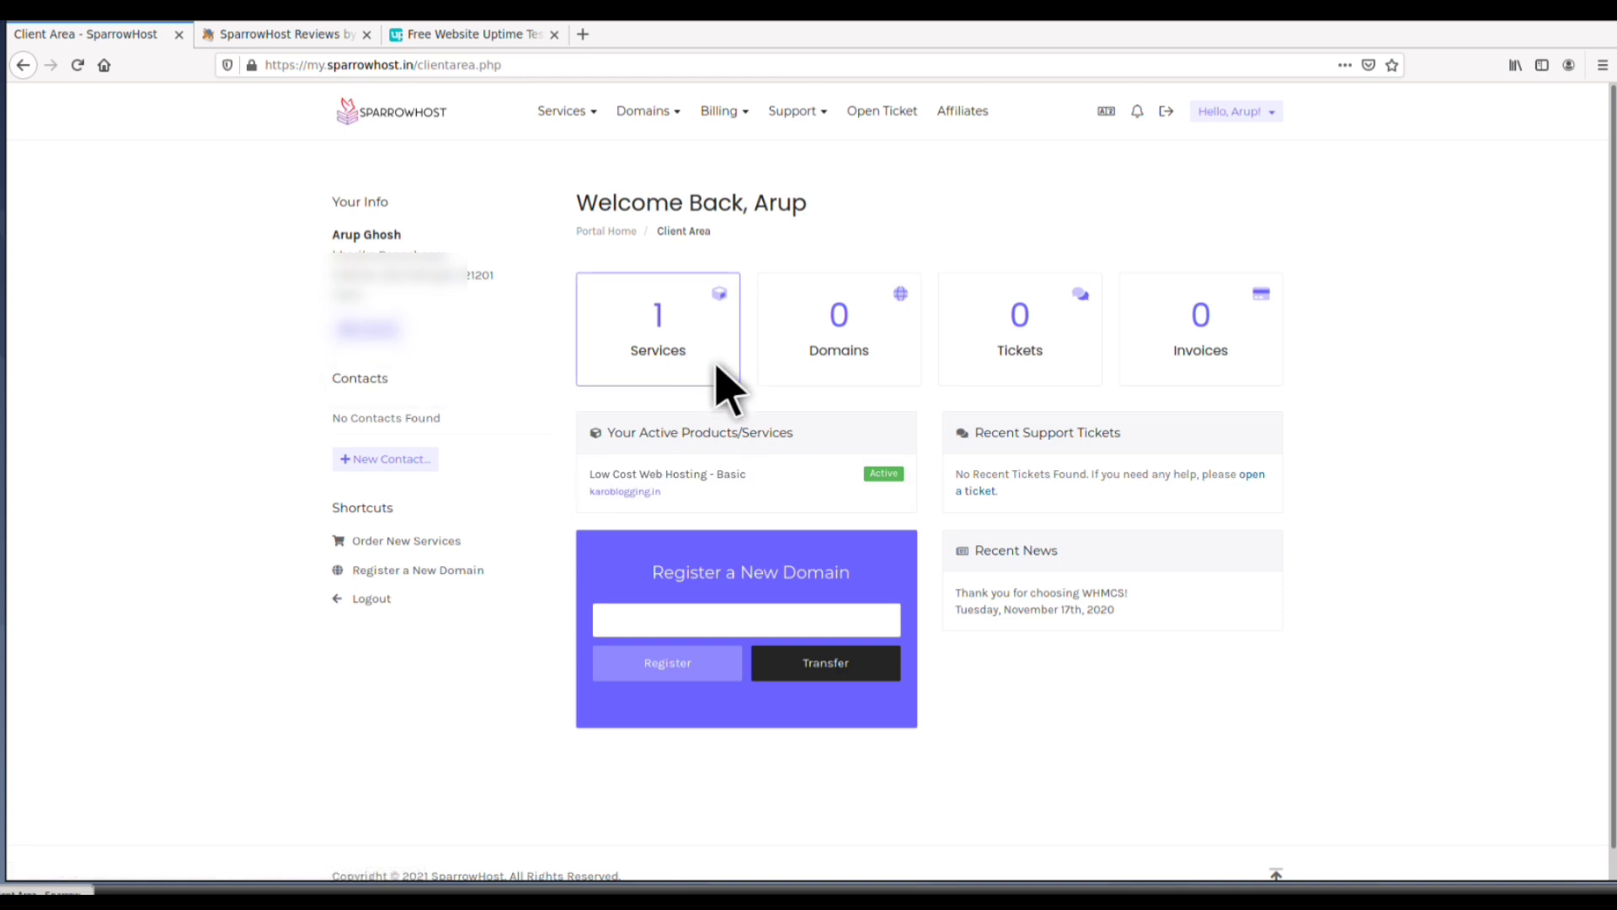
{"action": "left_click", "coordinate": [658, 334]}
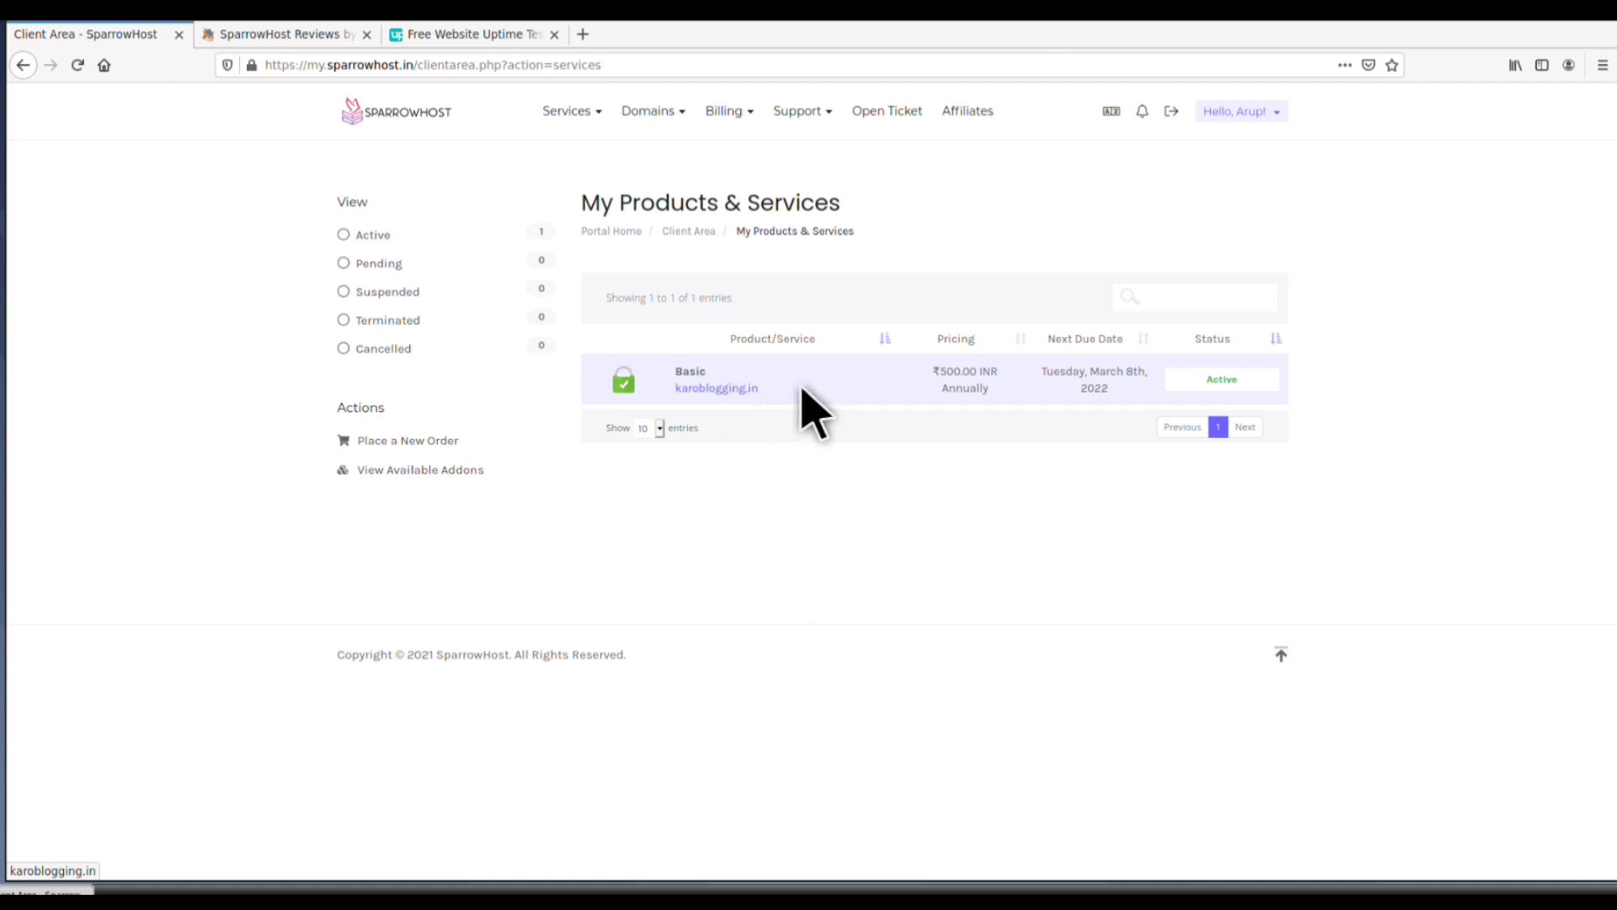
{"action": "left_click", "coordinate": [1223, 388]}
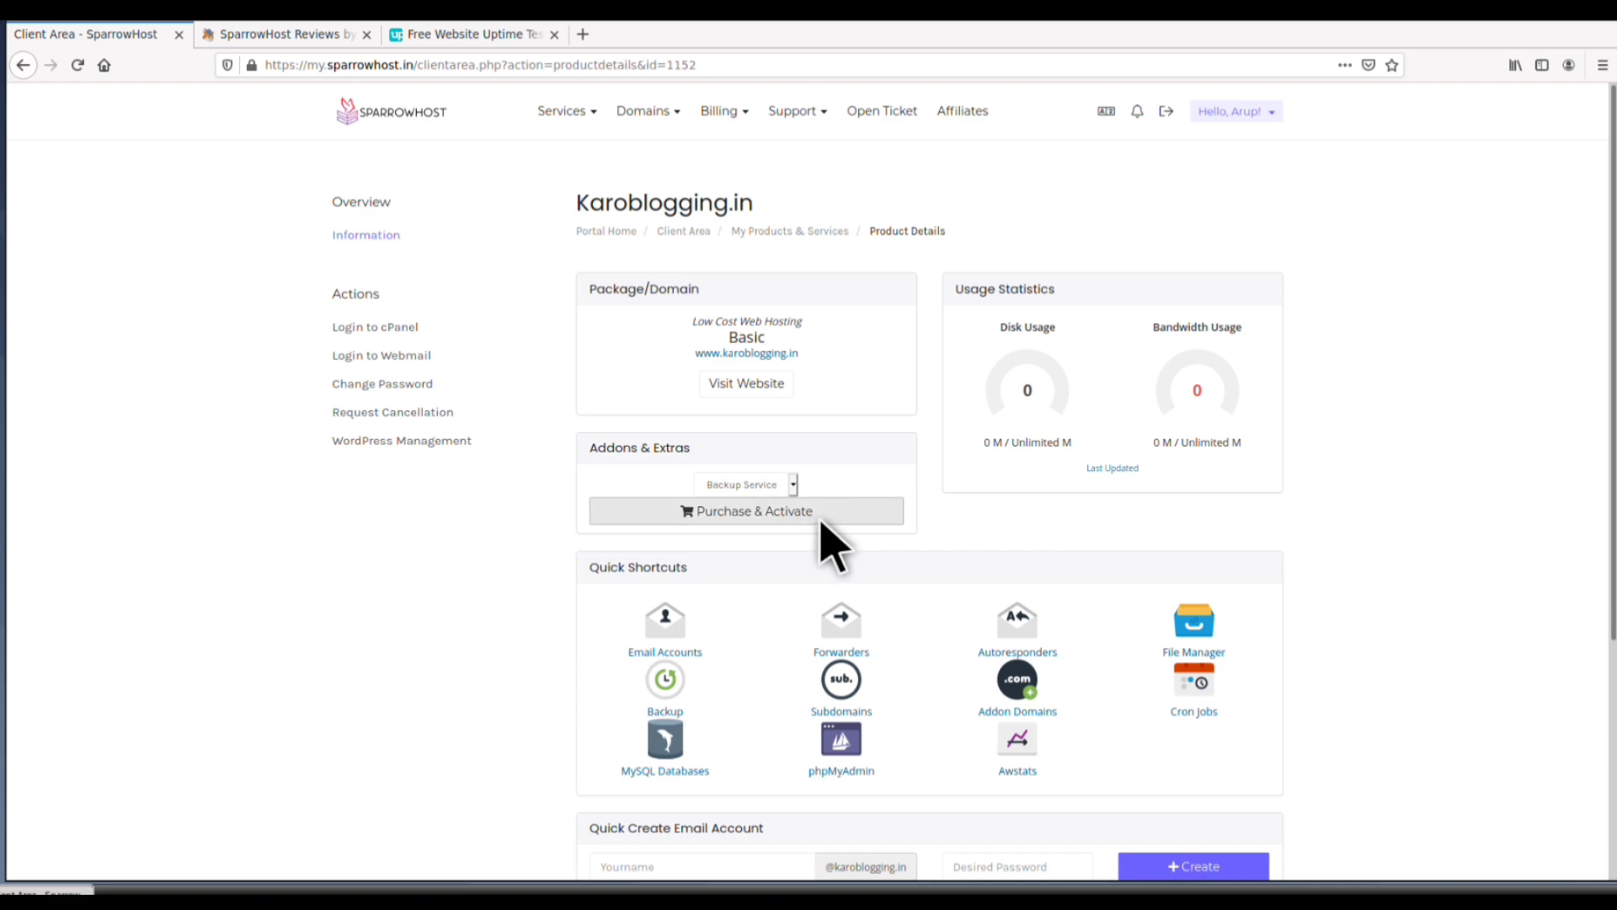
{"action": "scroll", "coordinate": [819, 518], "scroll_direction": "down", "scroll_amount": 3}
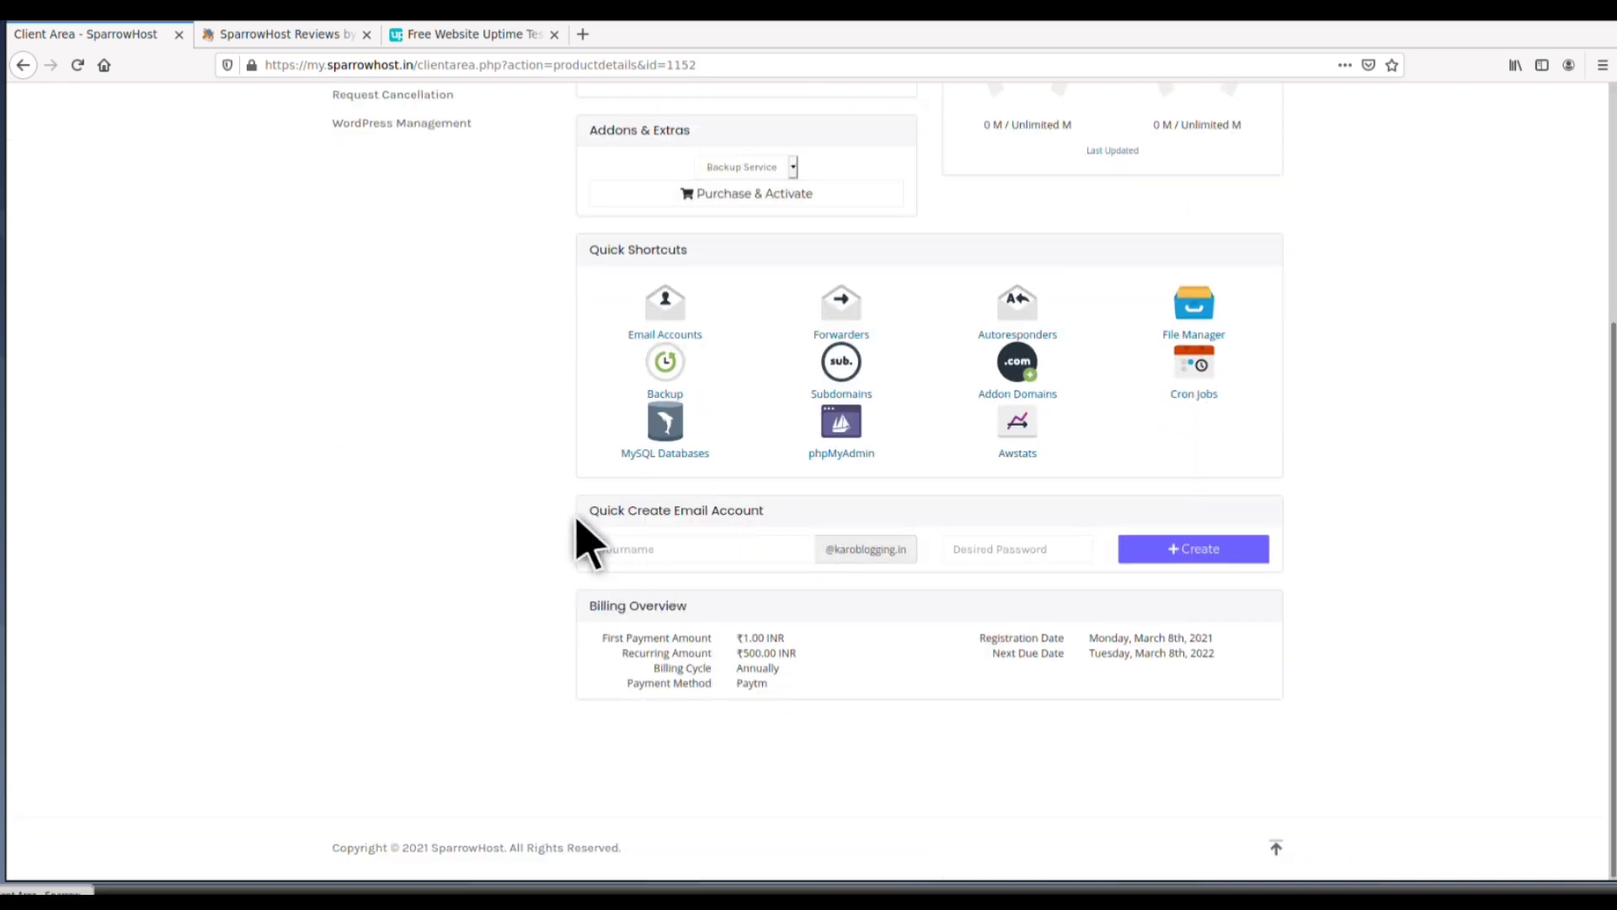
{"action": "scroll", "coordinate": [587, 515], "scroll_direction": "up", "scroll_amount": 3}
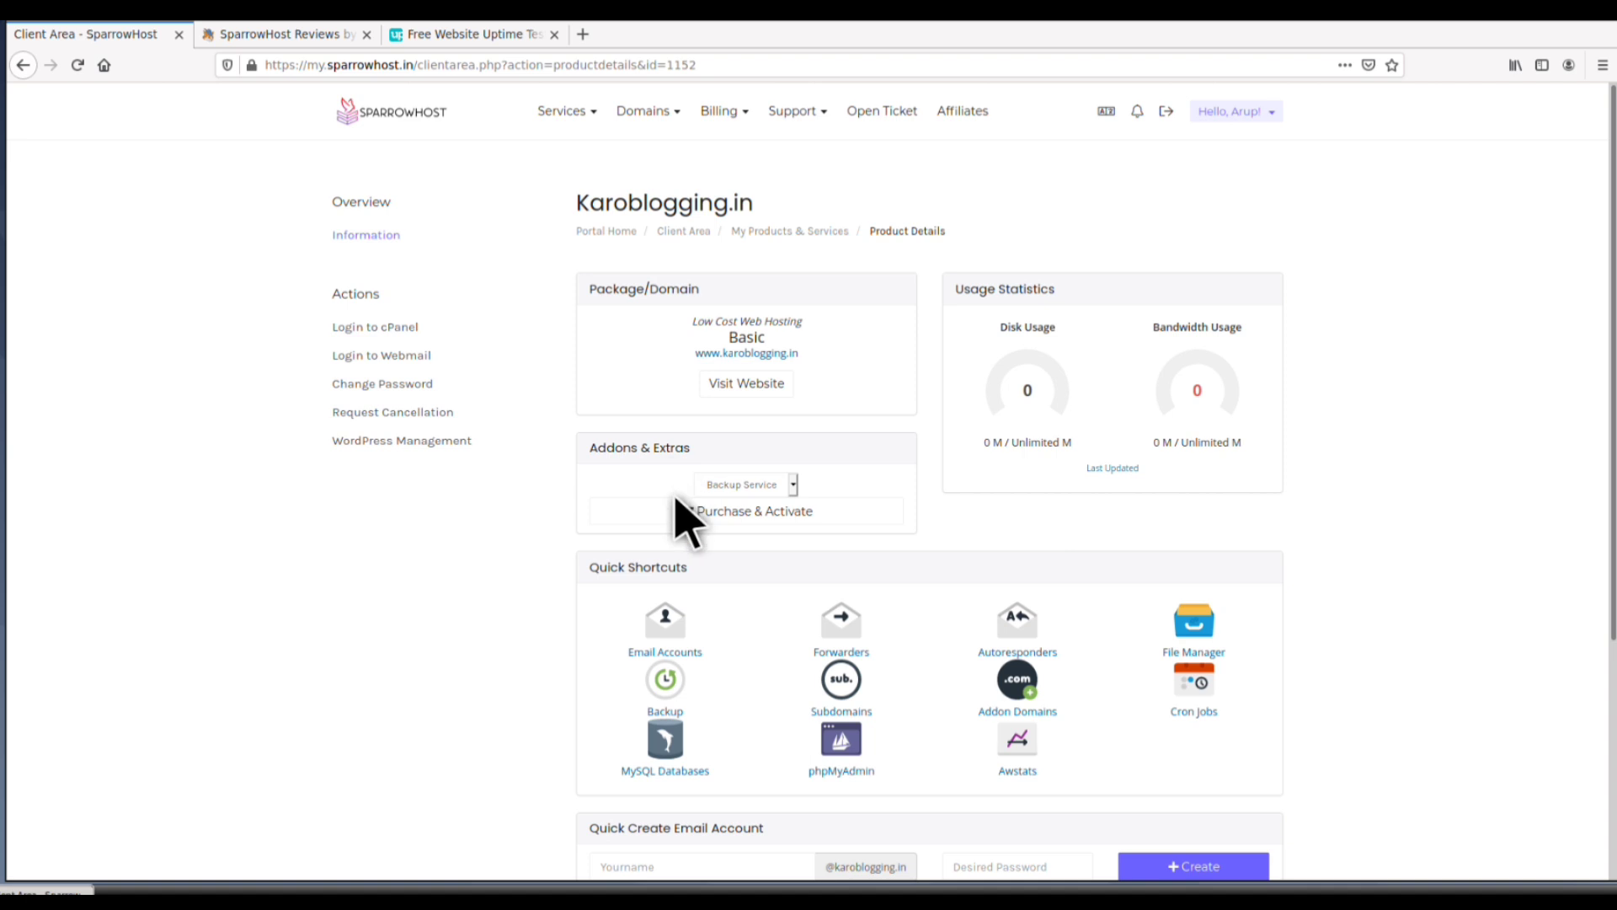
- Show the account's invoices and open the paid invoice for the hosting order
{"action": "left_click", "coordinate": [742, 115]}
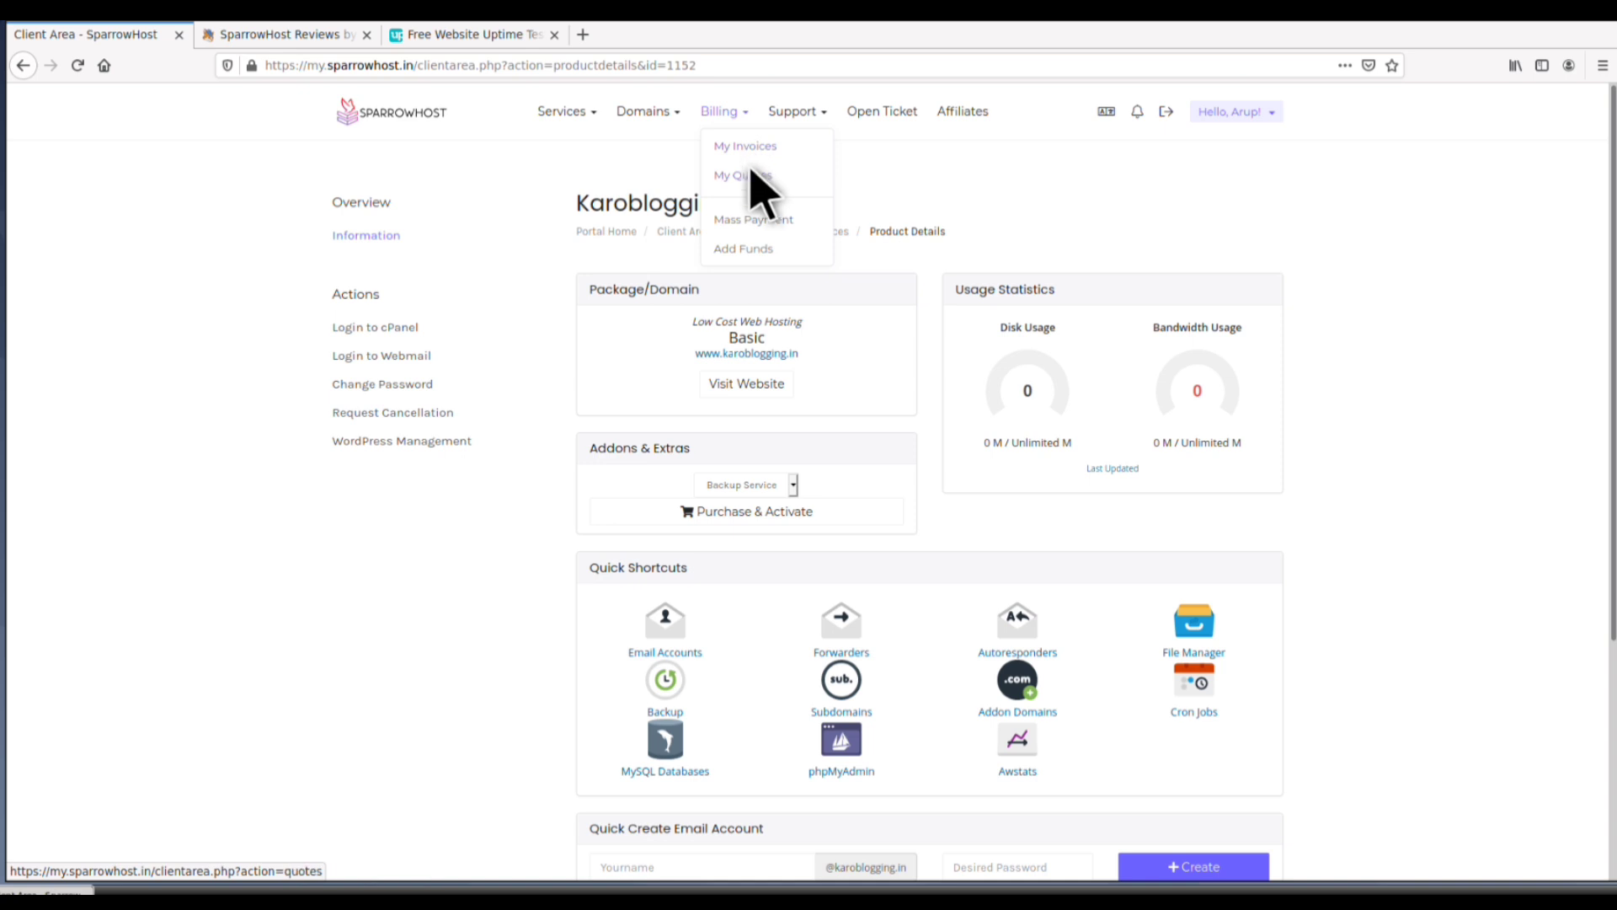
{"action": "left_click", "coordinate": [745, 147]}
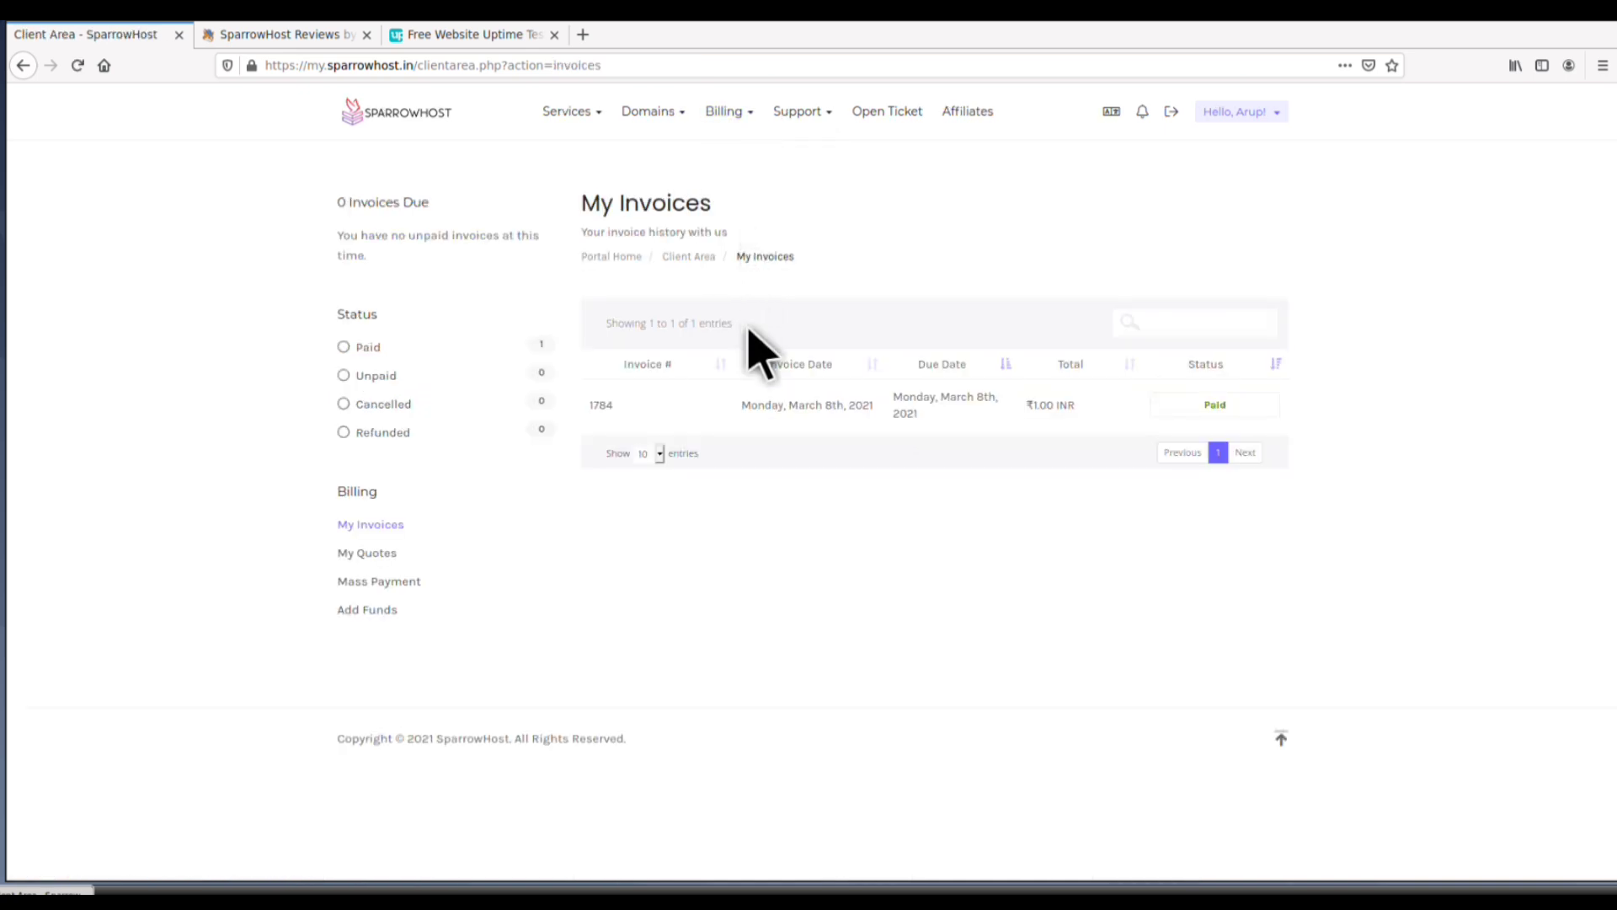
{"action": "left_click", "coordinate": [804, 404]}
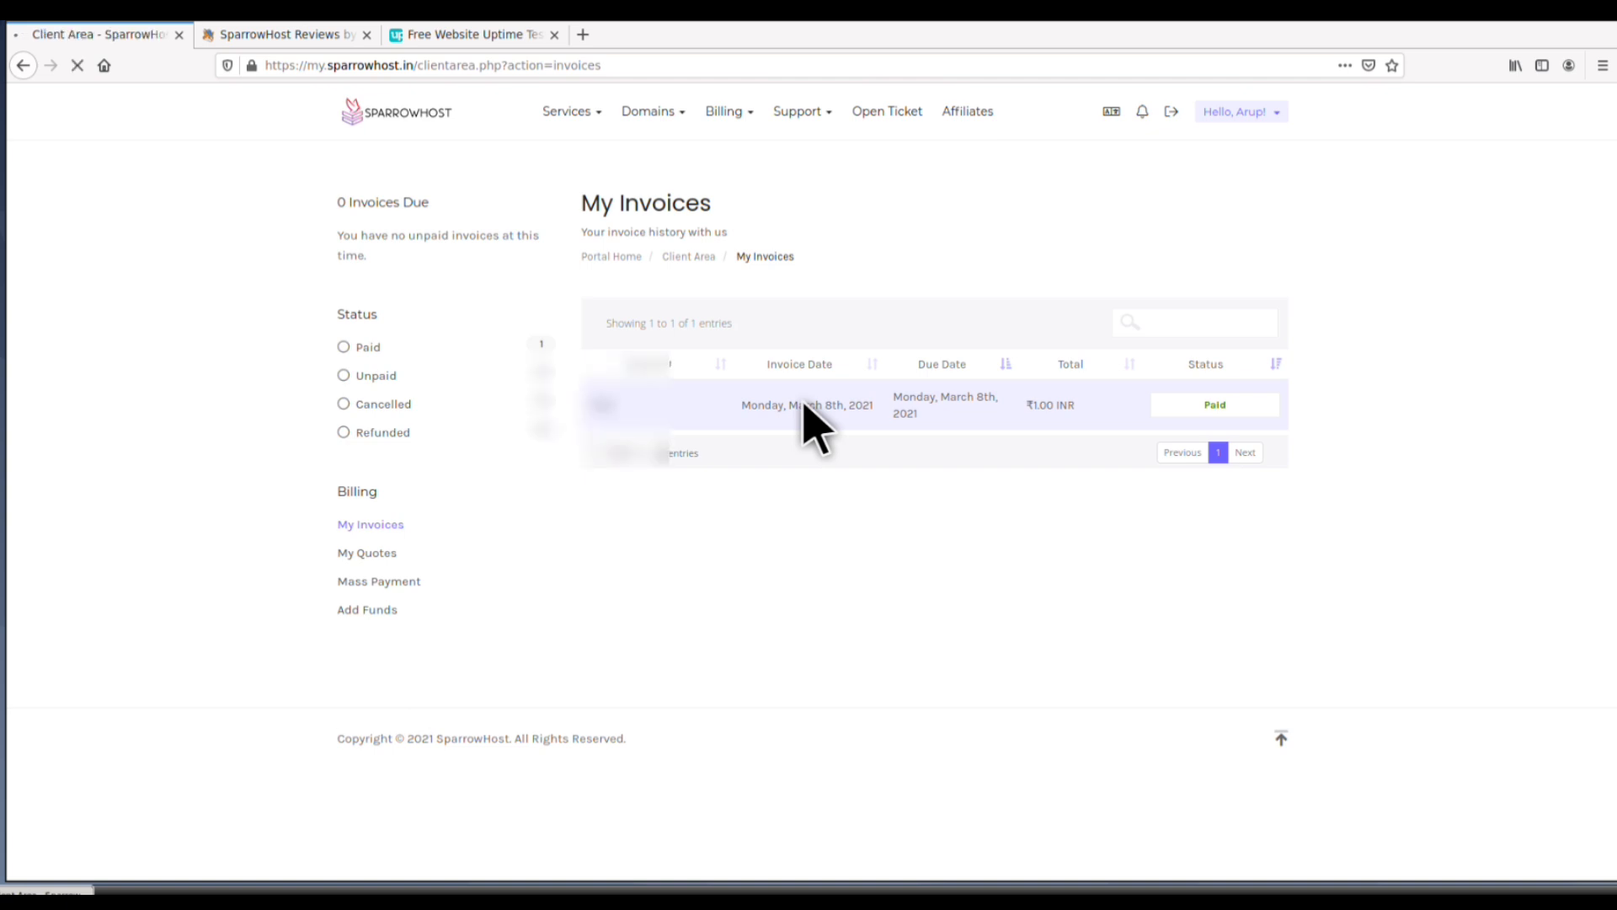